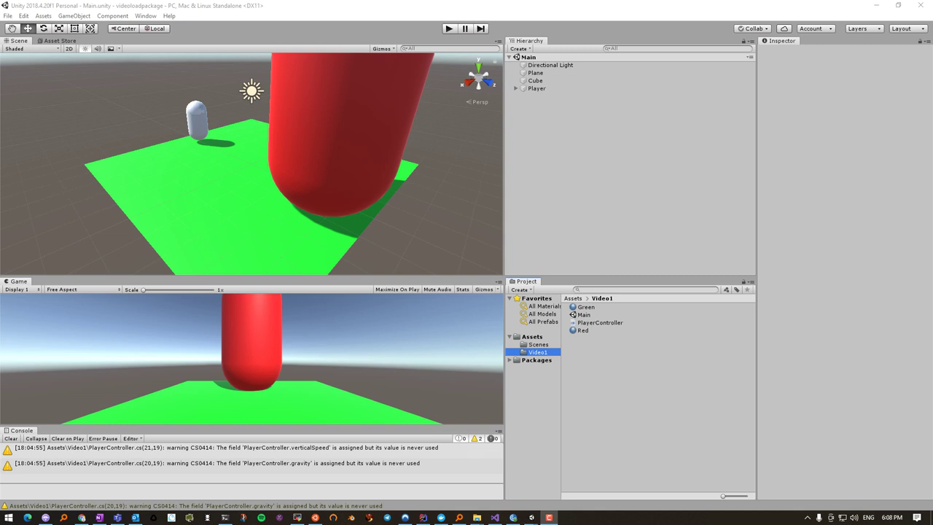
Create a folder named 'Video 2 - UI Components' in Assets and open it
click(532, 336)
right_click(591, 346)
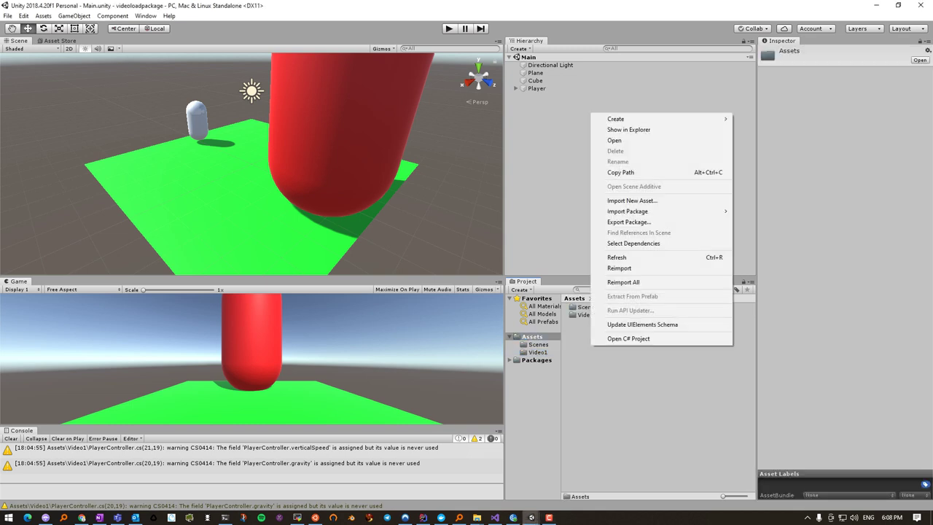
mouse_move(616, 119)
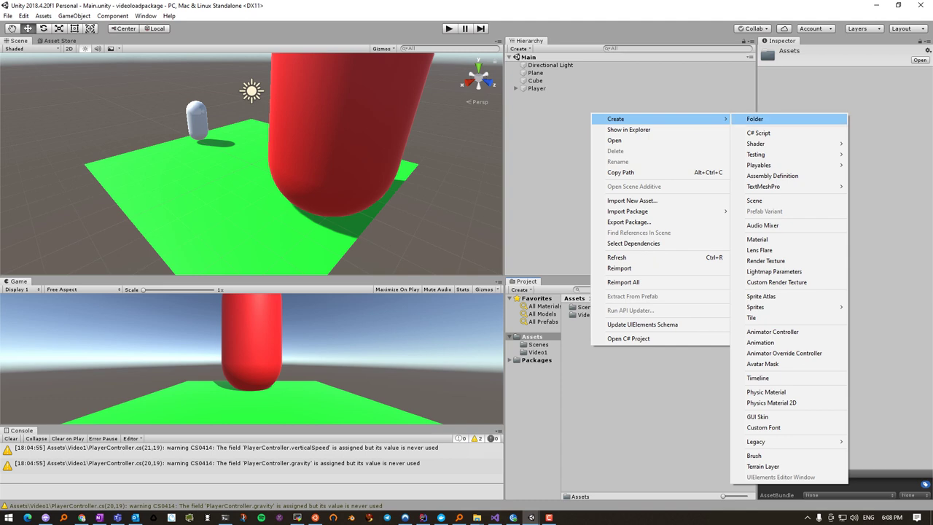
click(754, 119)
text(Video 2 - UI Components)
key(Return)
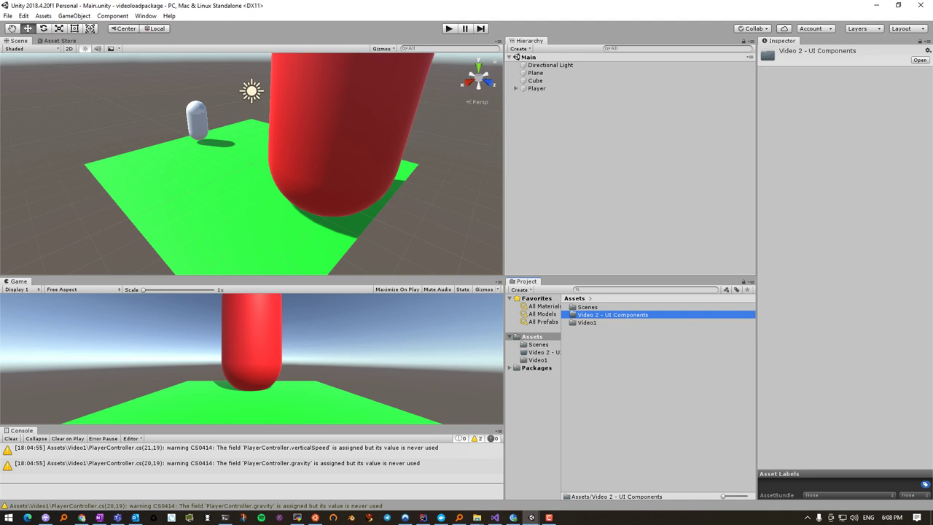
key(Return)
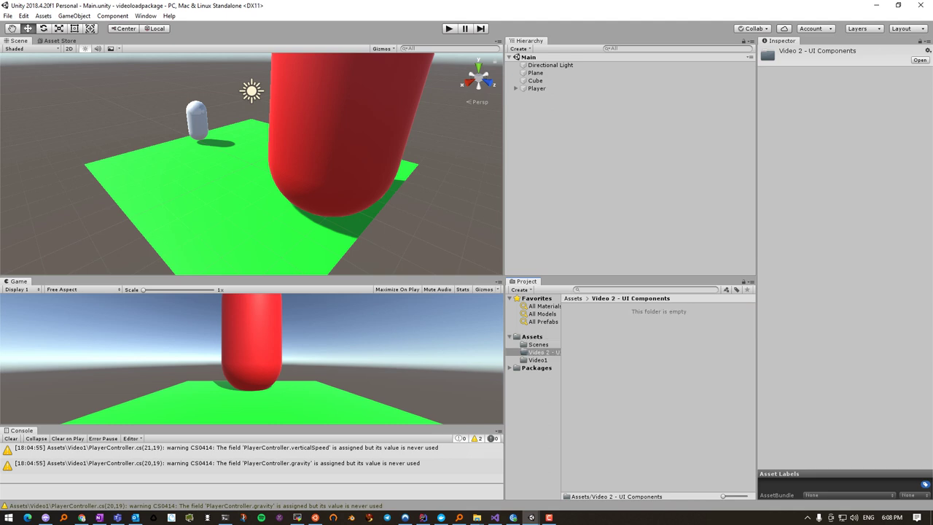
Create a new scene in this folder, name it GUI, and open it for editing
right_click(596, 332)
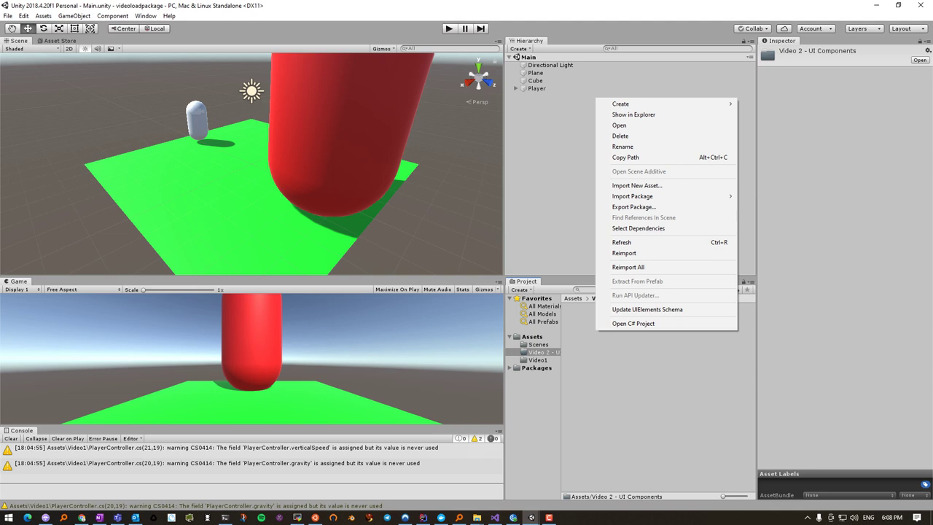
mouse_move(656, 103)
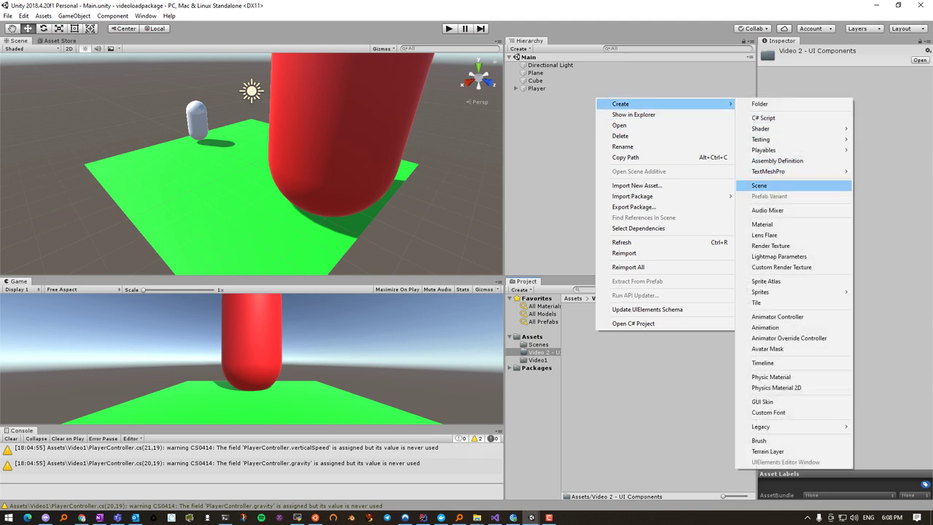
click(759, 185)
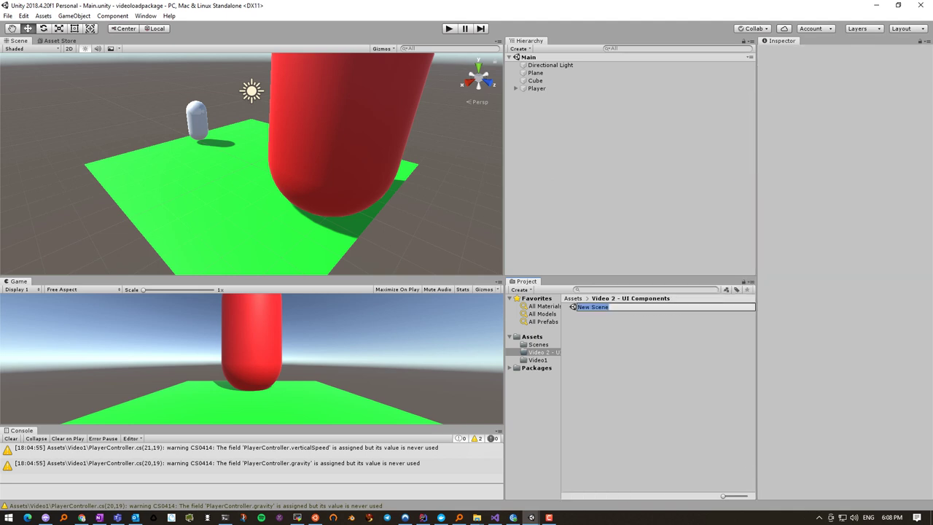
text(UI)
key(BackSpace)
key(BackSpace)
text(GUIU)
key(BackSpace)
key(Return)
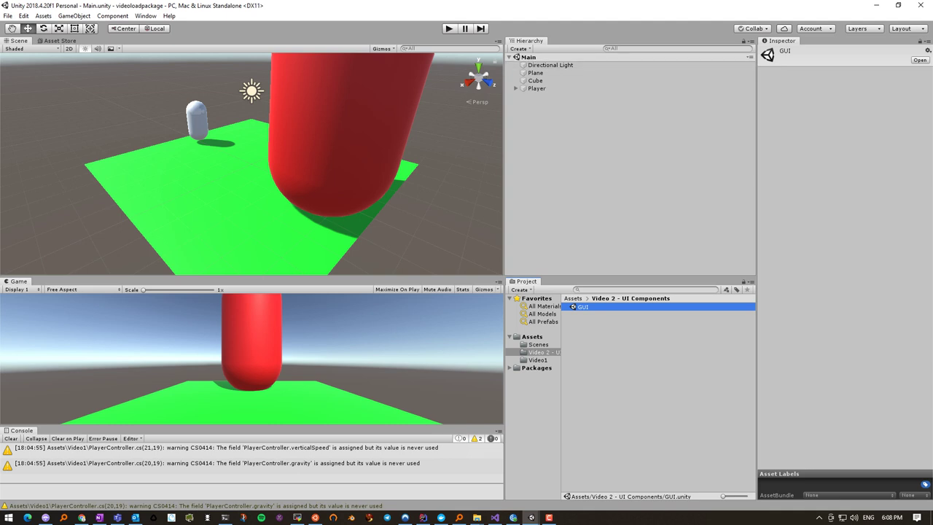
key(Return)
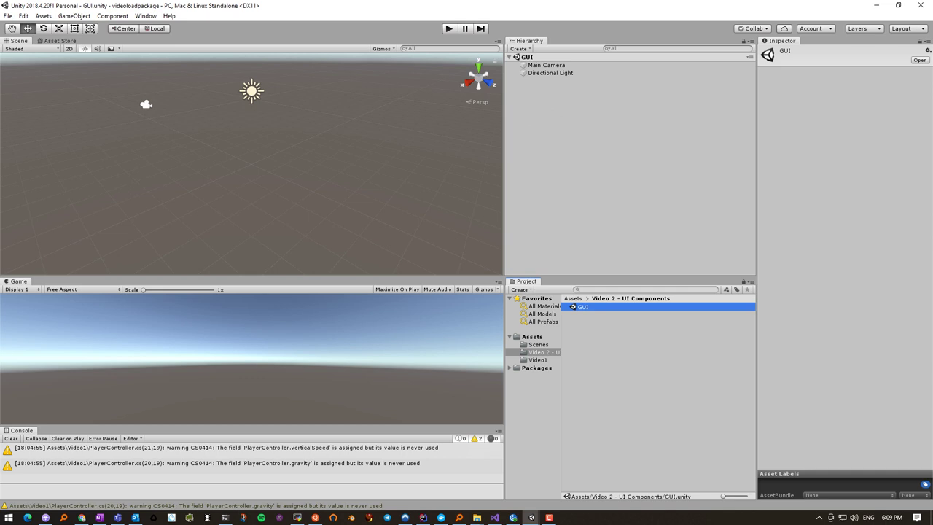
Add a UI Text element to the scene from the Hierarchy and frame it in view
right_click(549, 103)
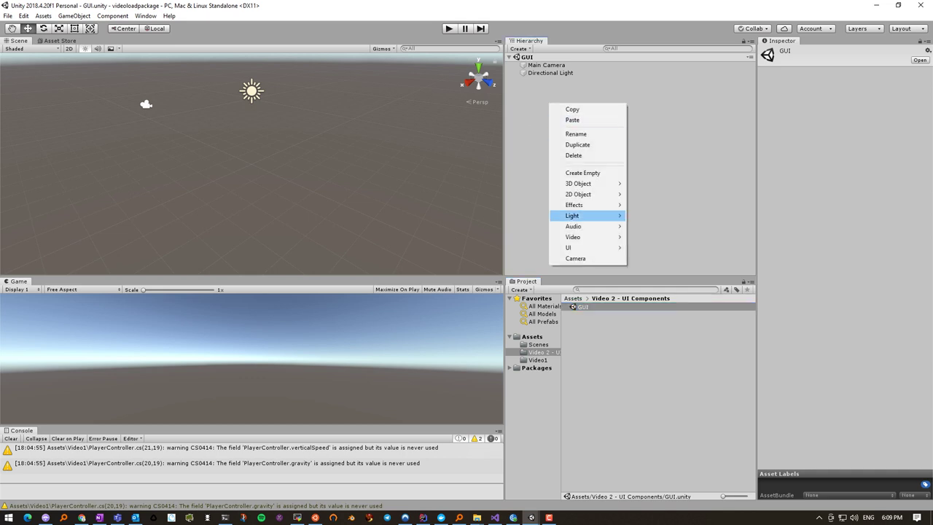
mouse_move(583, 247)
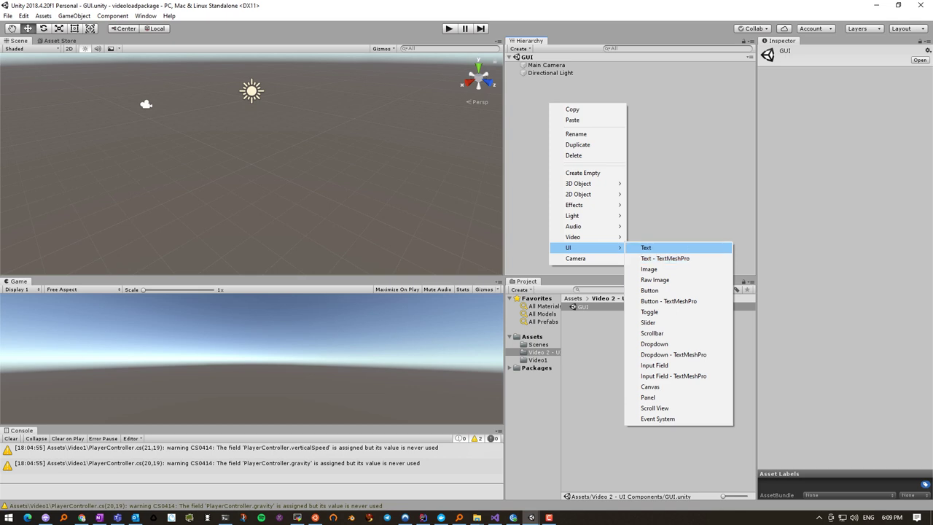
click(646, 247)
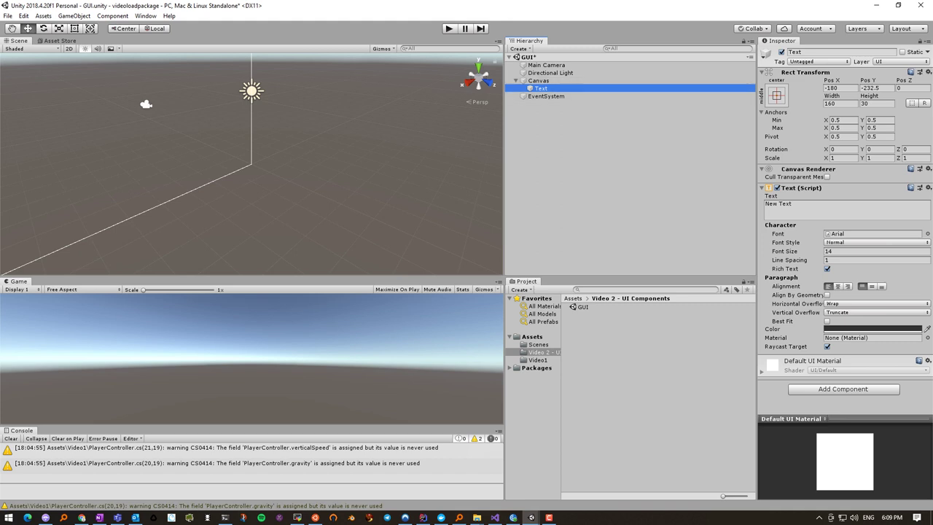
key(f)
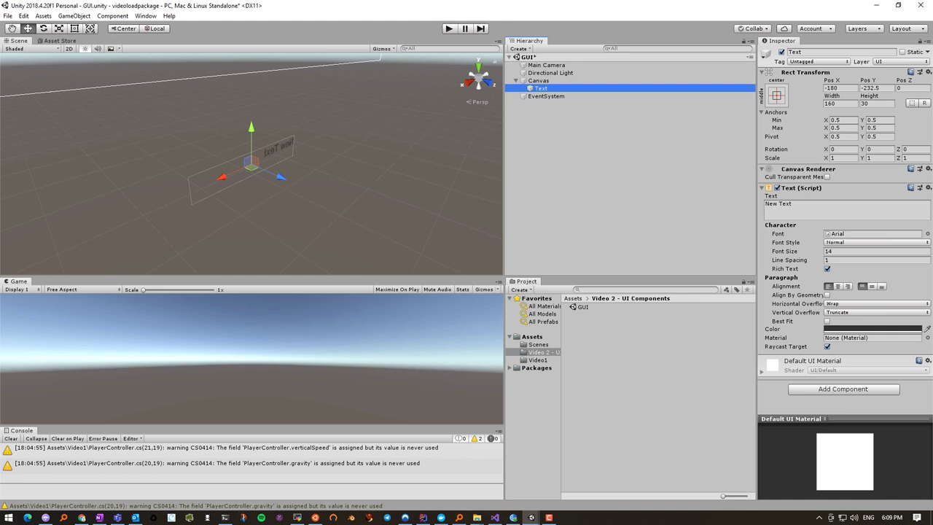
Zoom out and run Play mode to preview the text in the game view
scroll(251, 160, down, 2)
scroll(251, 160, down, 2)
scroll(252, 160, down, 2)
scroll(275, 153, down, 1)
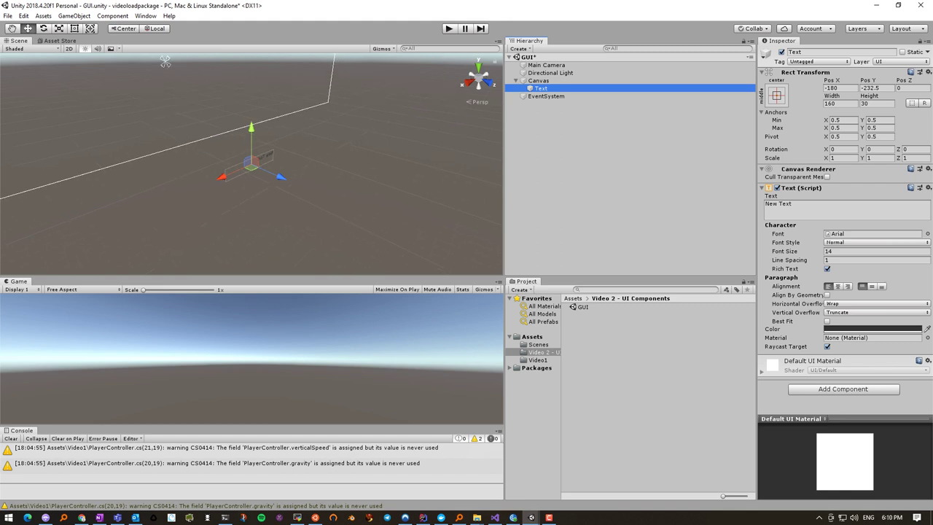
click(449, 28)
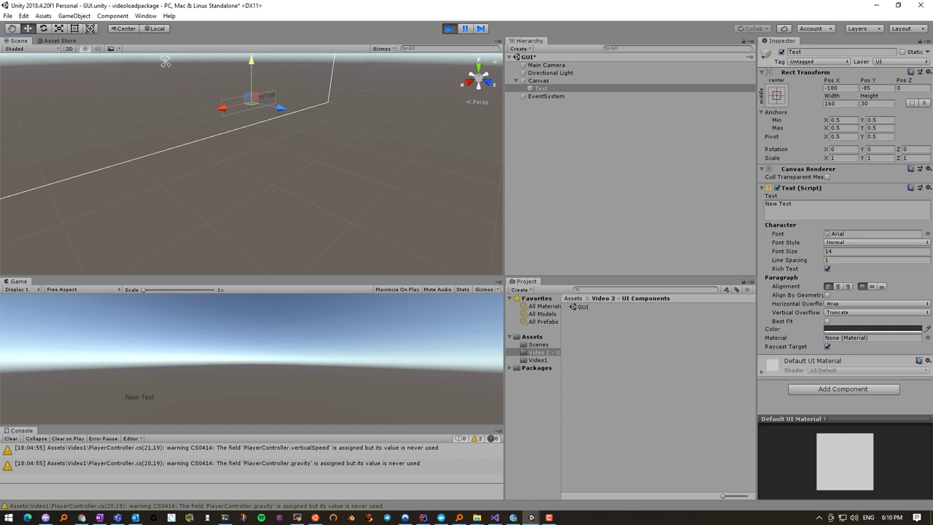
Leave Play mode and drag the New Text up to Pos Y -76
drag(251, 70, 251, 78)
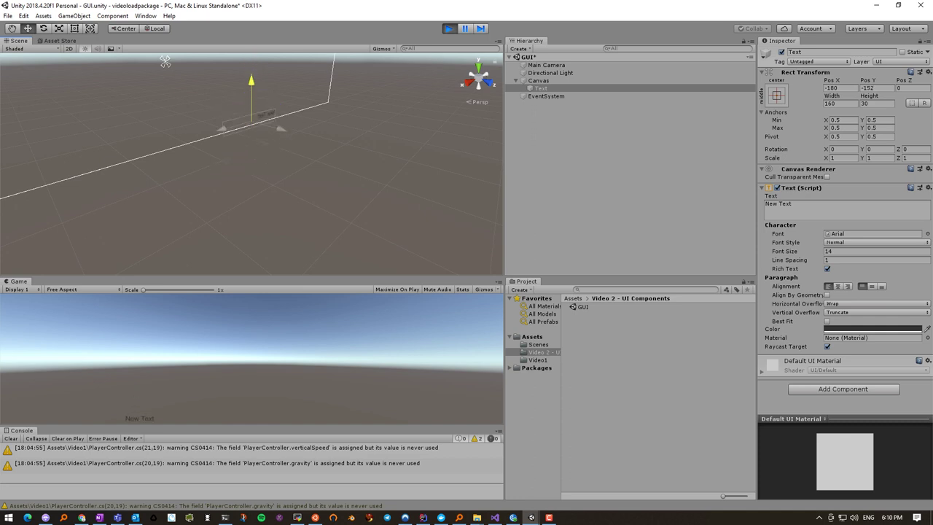
key(ctrl+p)
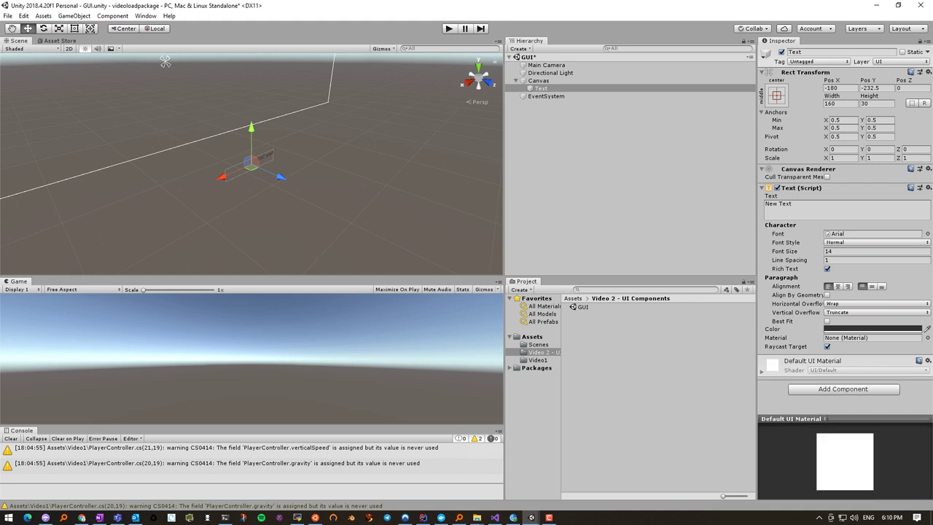
drag(251, 129, 250, 59)
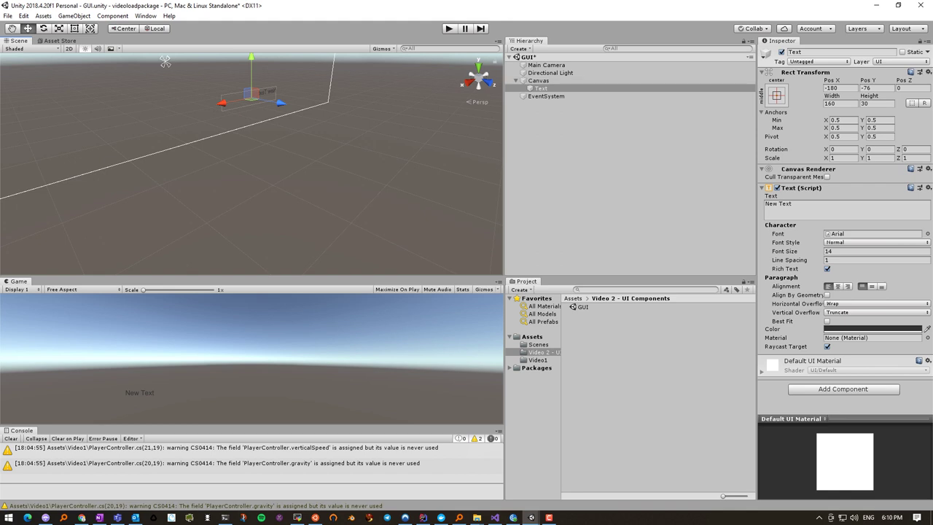
Toggle the Canvas active off and on, frame the whole Canvas, then reselect Text
click(539, 80)
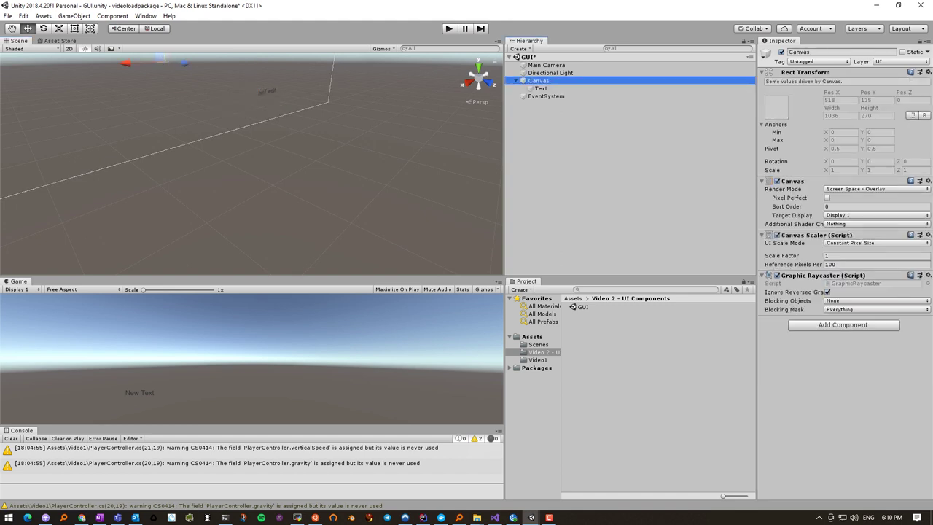
click(781, 52)
click(781, 51)
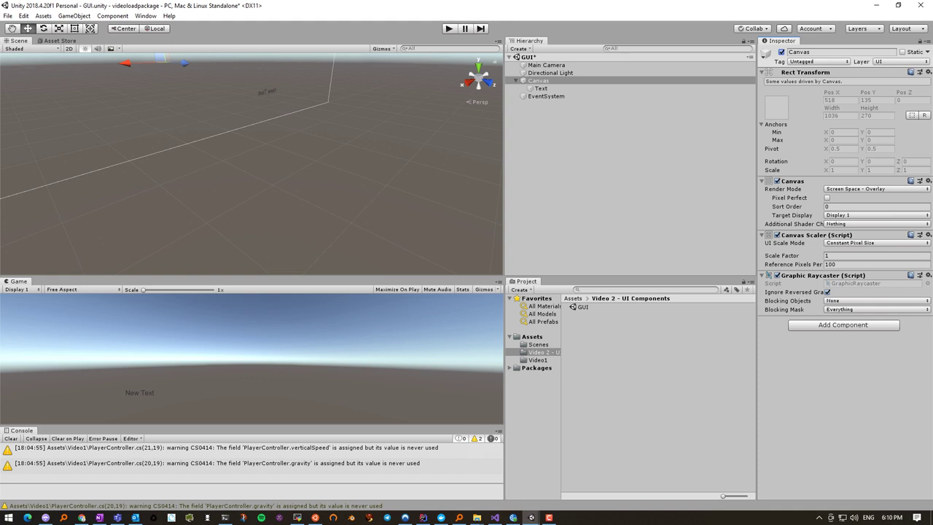
click(781, 52)
click(781, 52)
key(f)
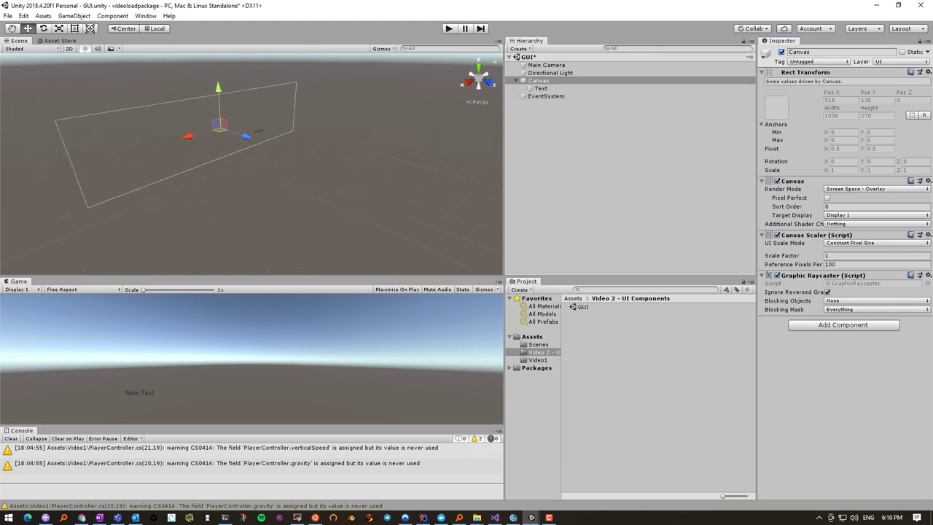
click(541, 88)
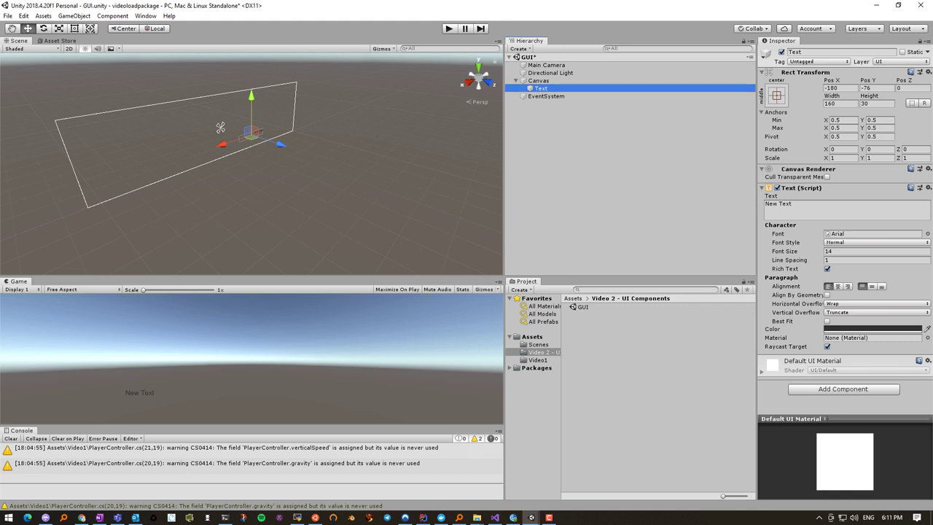
click(926, 233)
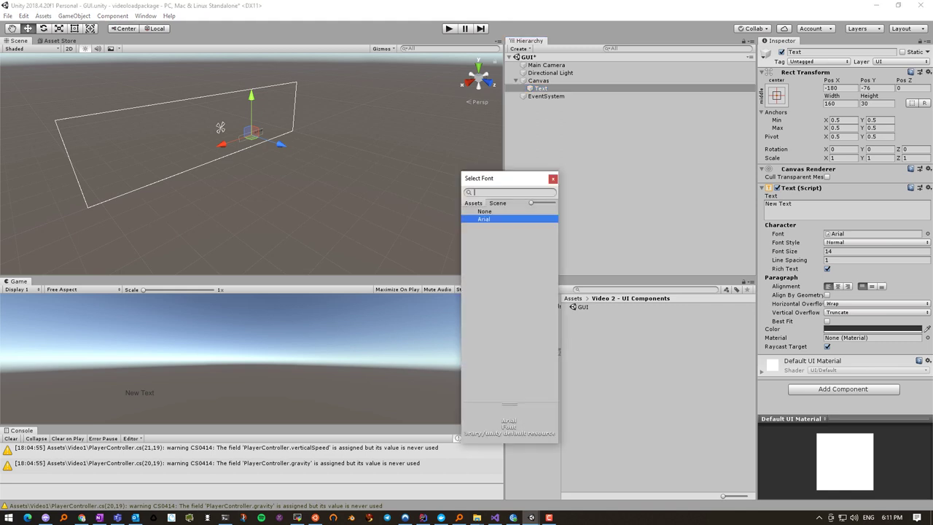
key(Escape)
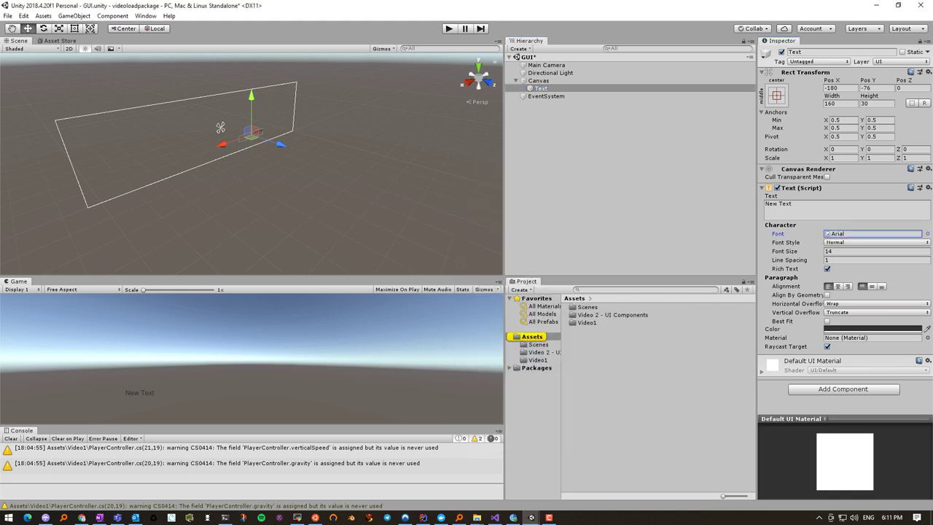
double_click(873, 233)
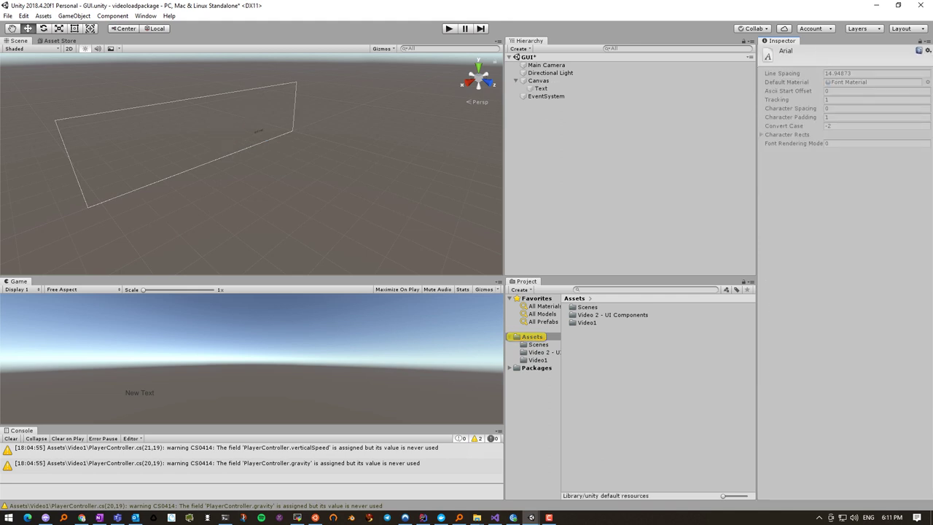
click(220, 128)
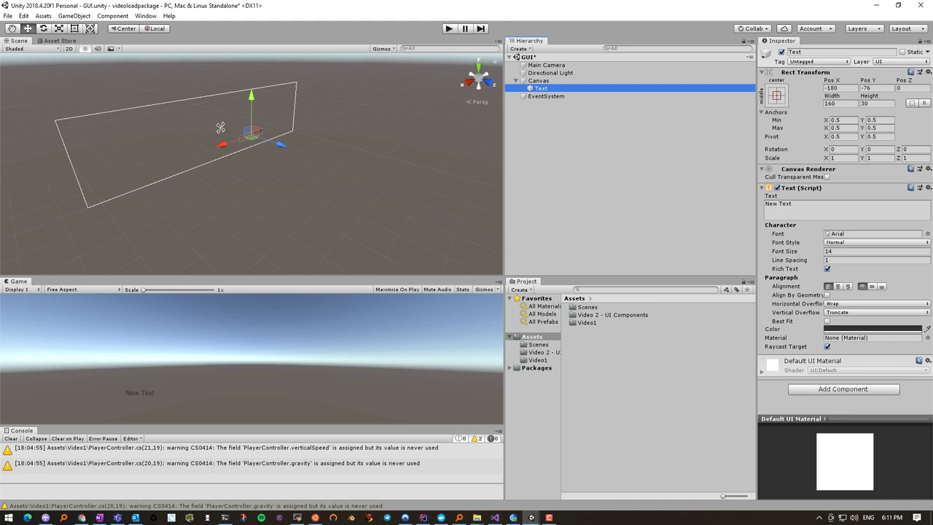
click(927, 234)
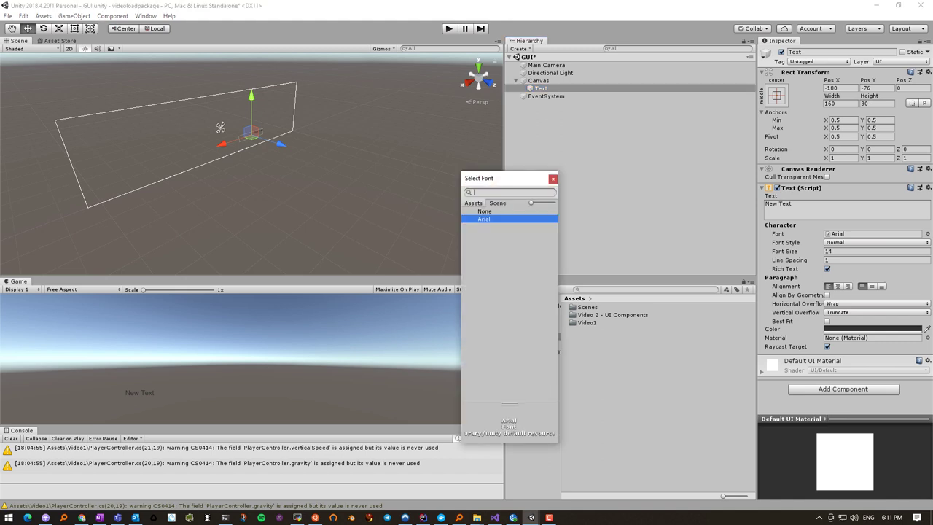
key(Escape)
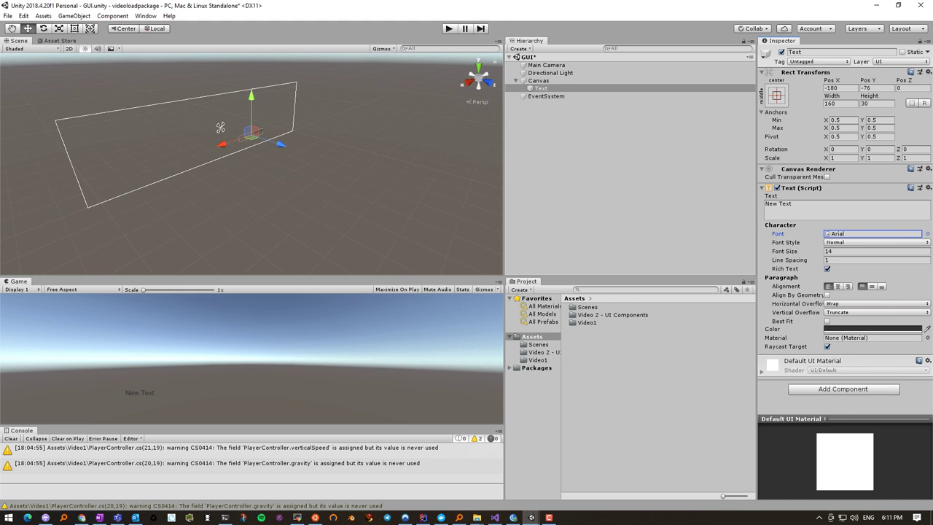
click(874, 242)
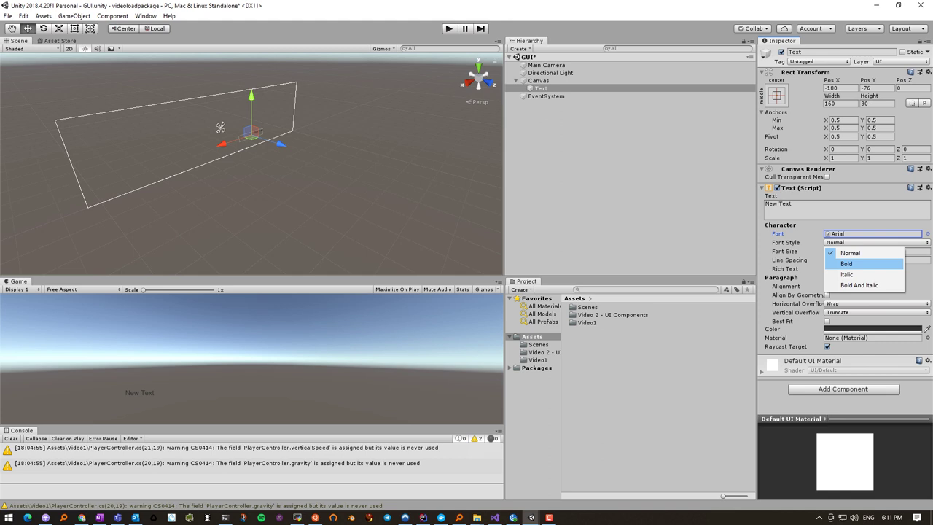
Set the New Text font style to Bold with right alignment, then reselect Text
click(846, 263)
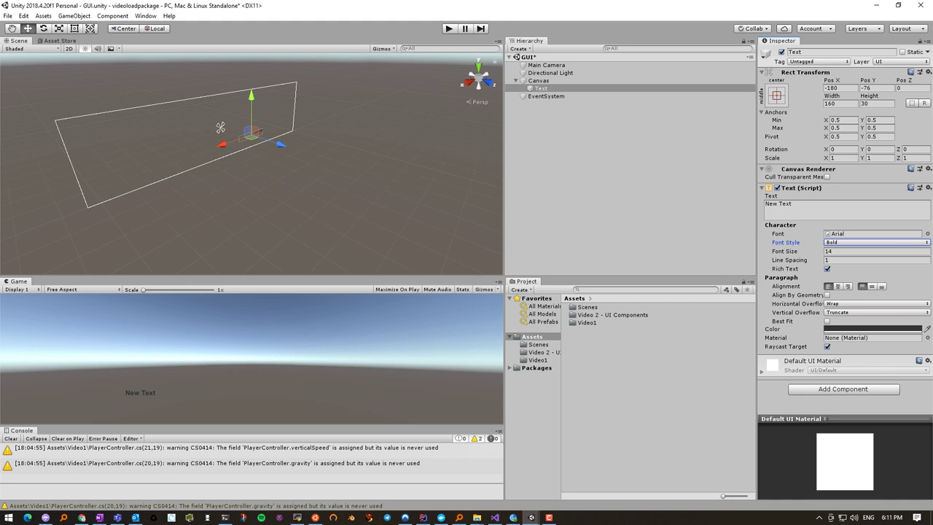
click(837, 285)
click(847, 285)
scroll(220, 128, up, 5)
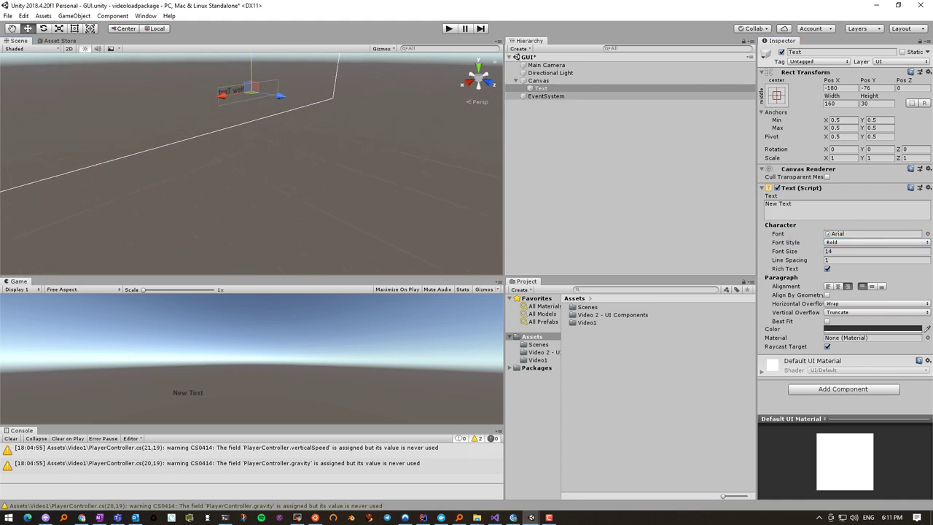
click(540, 88)
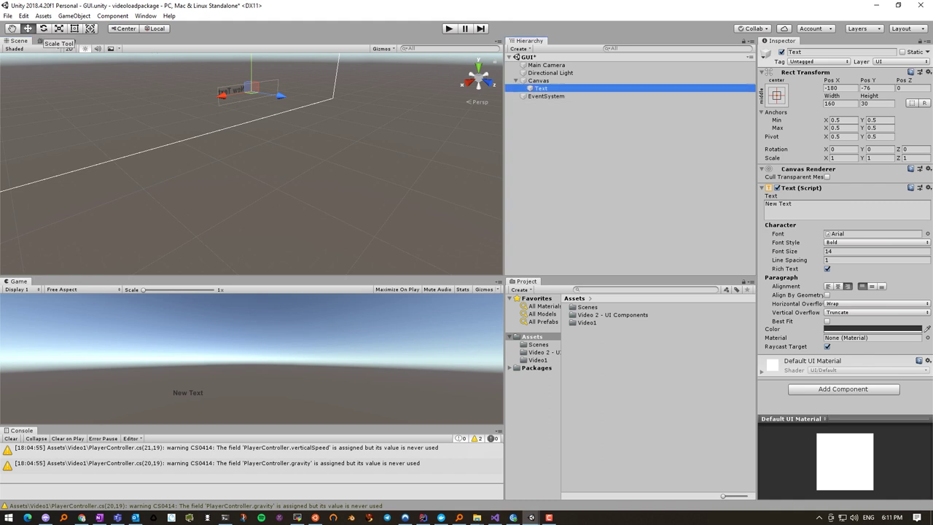
Drag the Text rect's left edge outward until its width is 389.33
click(74, 29)
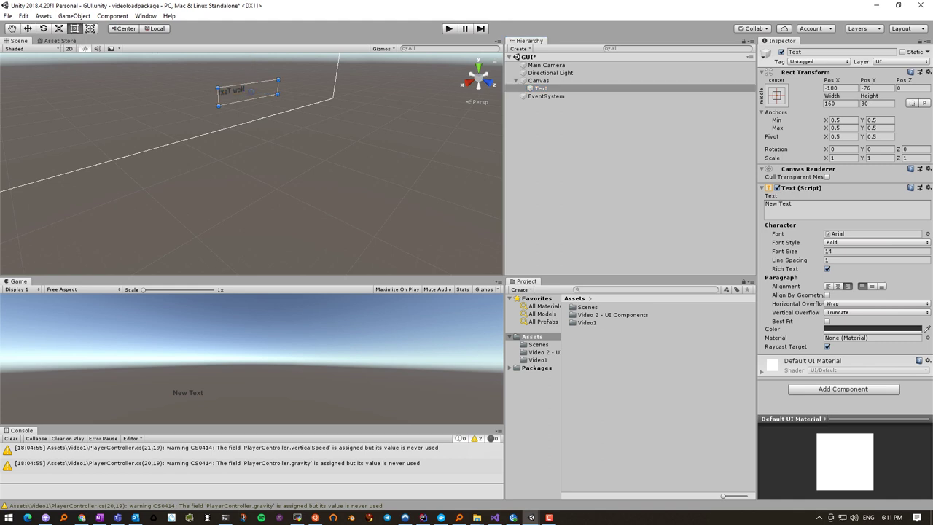
drag(218, 97, 170, 104)
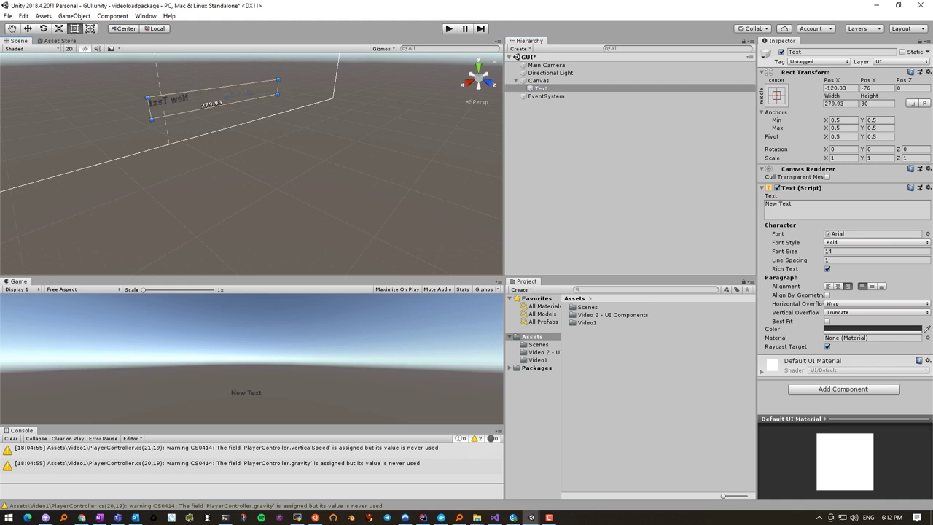
drag(170, 104, 165, 104)
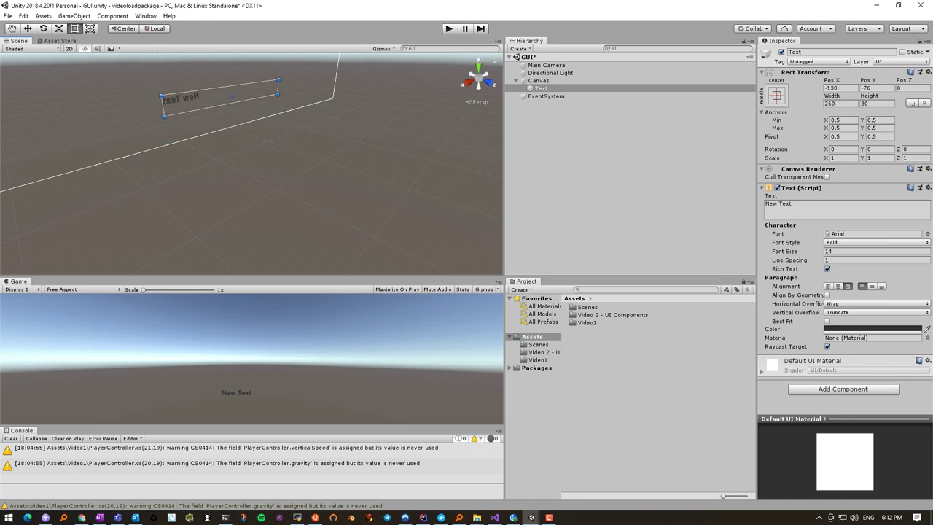
drag(165, 104, 159, 113)
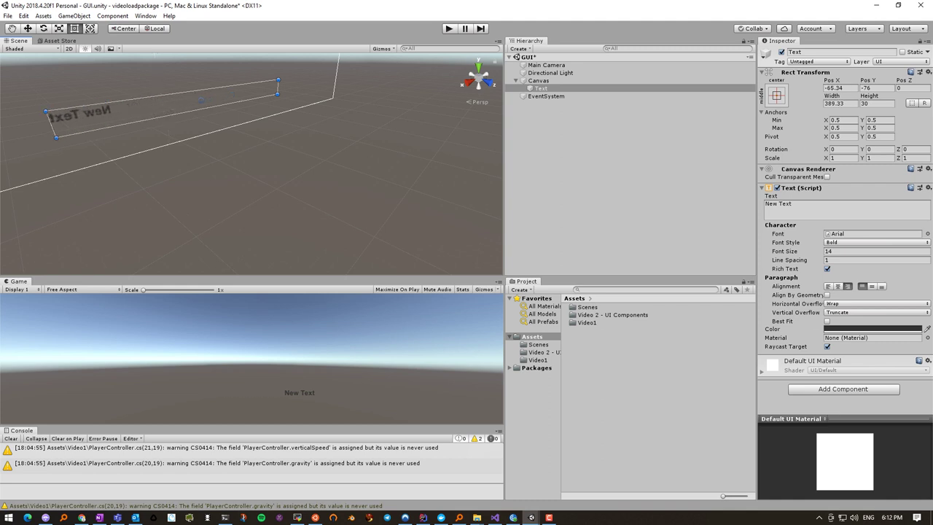
Adjust the text alignment within the widened box, ending centred
click(875, 242)
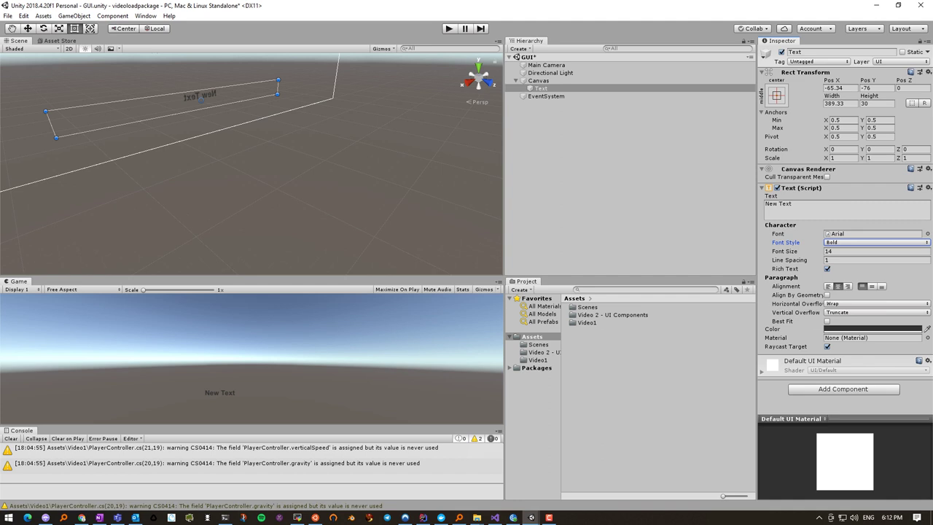
click(846, 285)
click(837, 285)
mouse_move(175, 66)
alt+mouse_down()
mouse_move(158, 56)
mouse_move(297, 76)
alt+mouse_up()
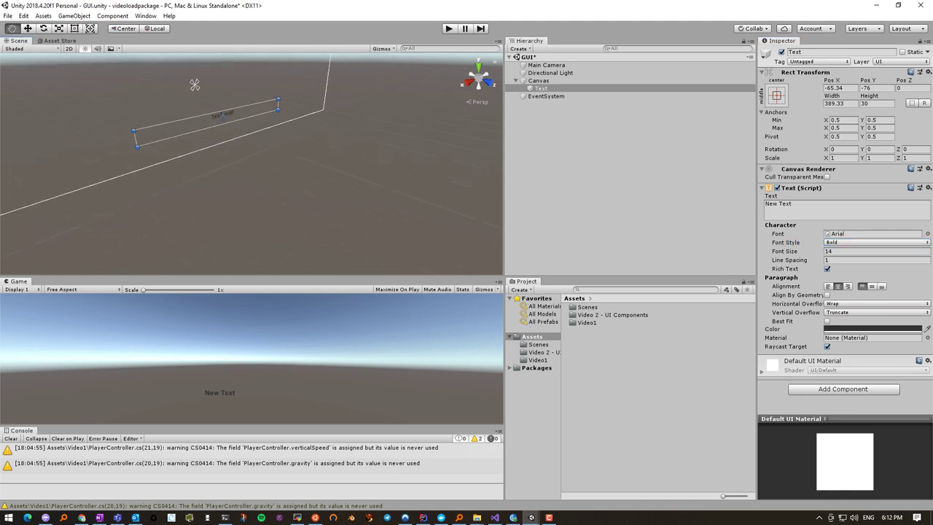
mouse_move(297, 77)
alt+mouse_down()
mouse_move(135, 91)
mouse_move(443, 98)
alt+mouse_up()
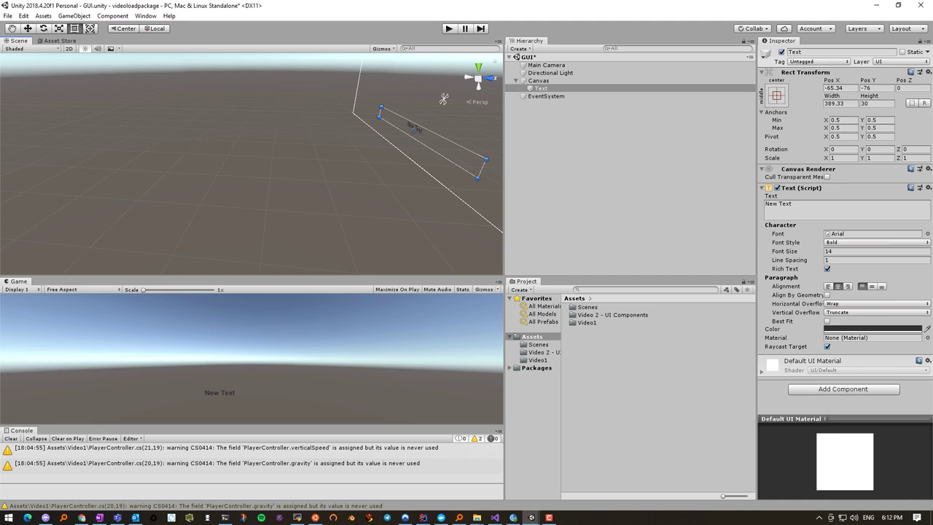
Replace the label with 'Sono una casella di testo, saluti a tutti…' and heighten the box to 48.4
click(846, 207)
text(Sono una casella di testo)
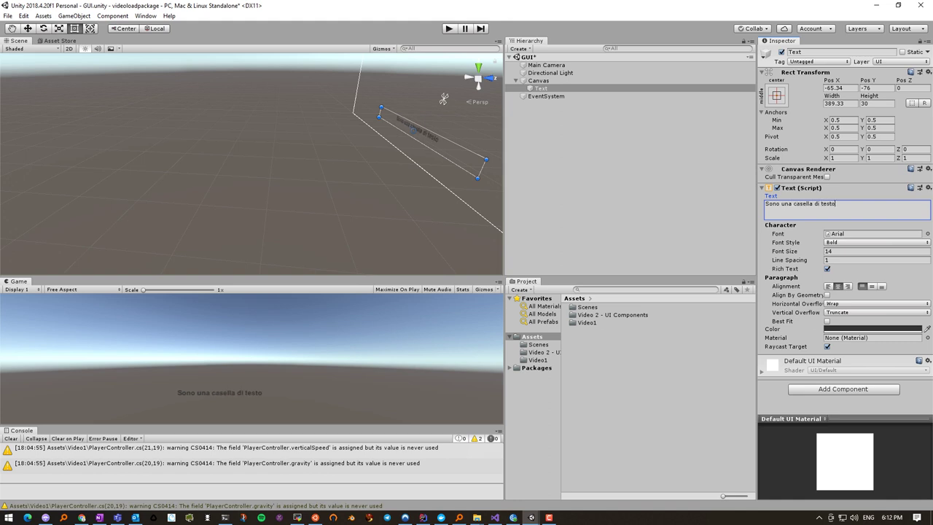
text(, )
text(saluti a tutti)
text( tanto va)
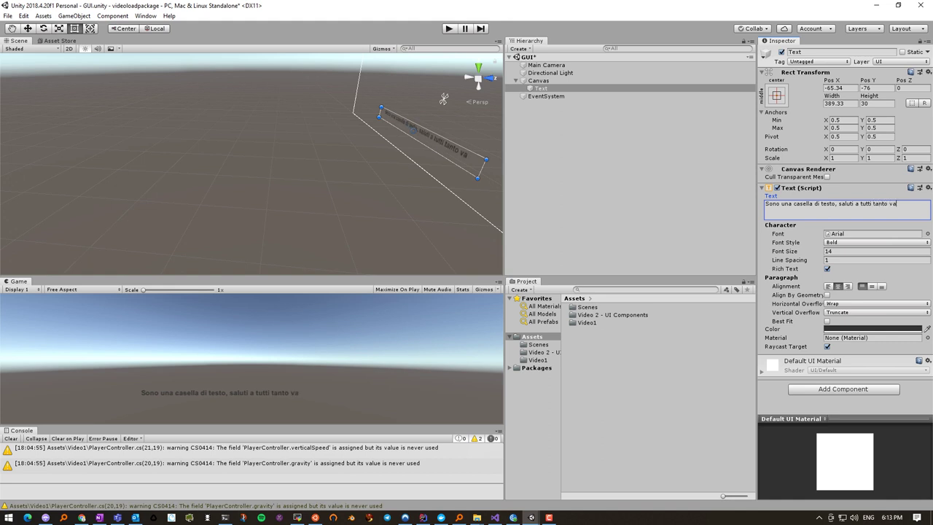
text( la gatta al lardo che ci lascia lo zampino)
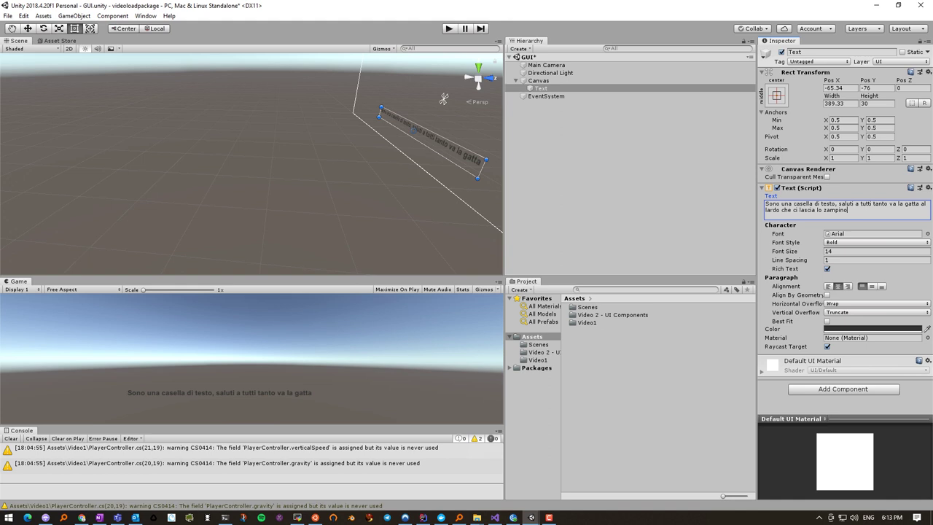
drag(428, 148, 425, 156)
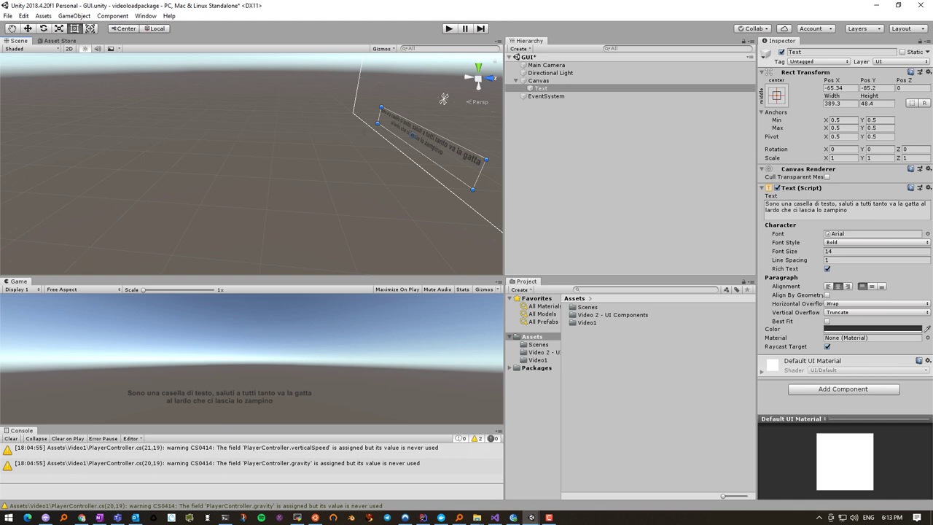
click(872, 329)
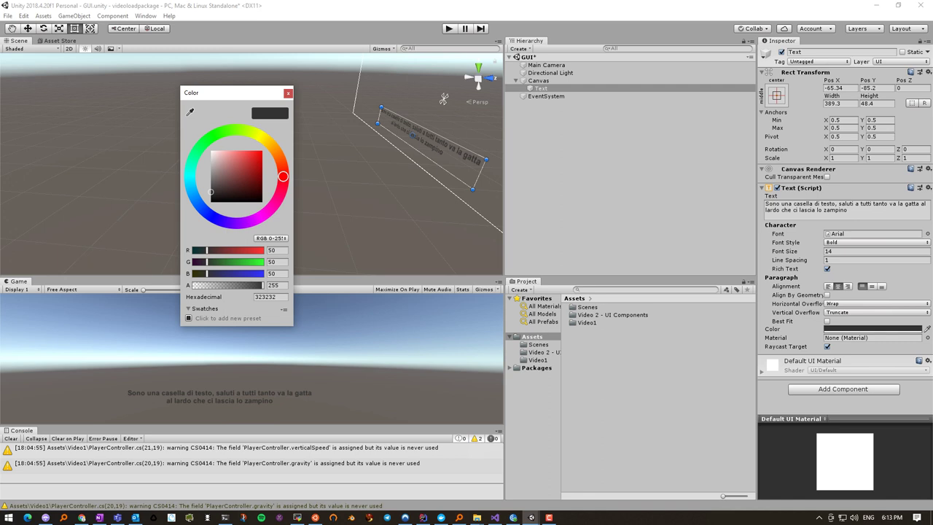
Set the label's text colour to near-white FBFBFB in the colour picker
click(260, 152)
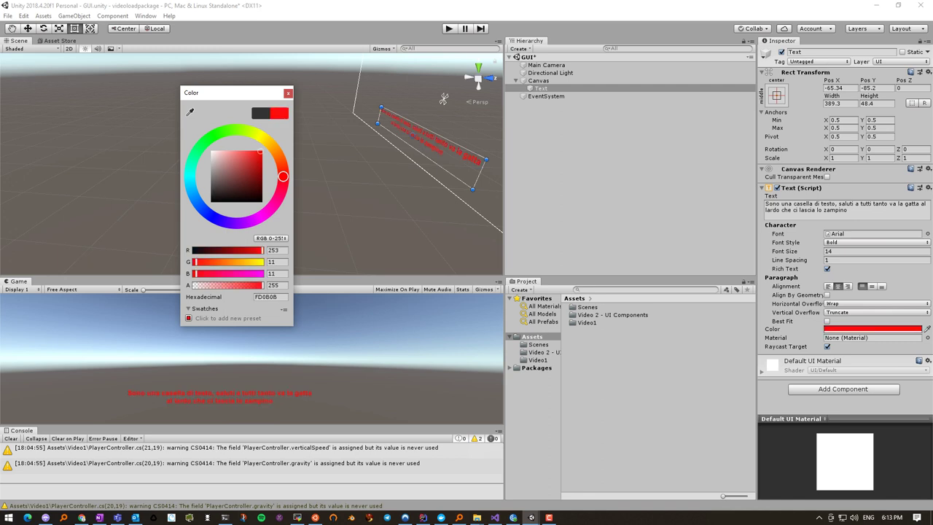
drag(260, 151, 210, 152)
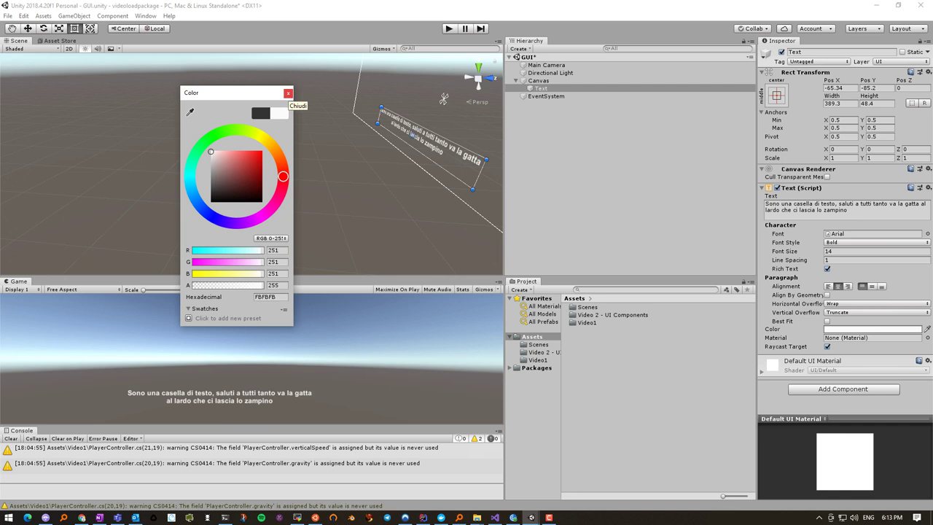
click(288, 92)
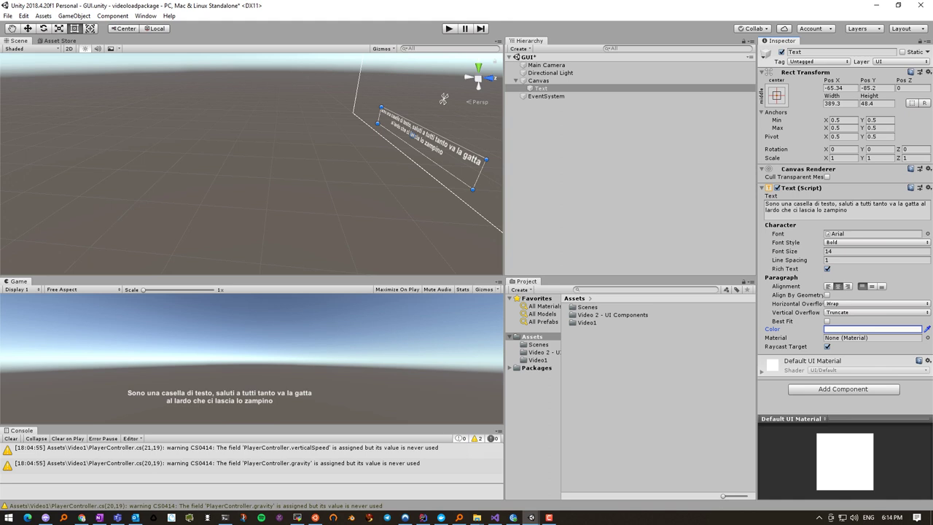
Add a UI Button under Canvas, appearing 160 by 30 at the centre
click(538, 80)
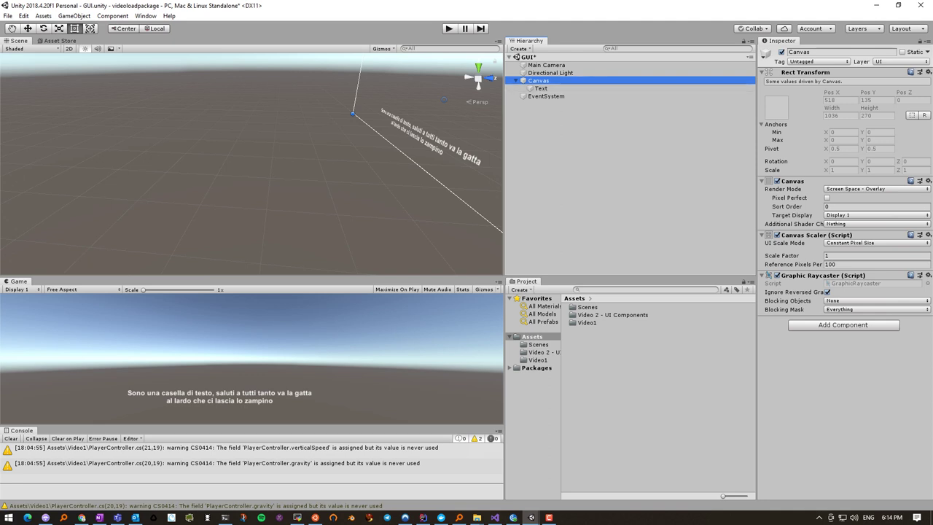
right_click(565, 81)
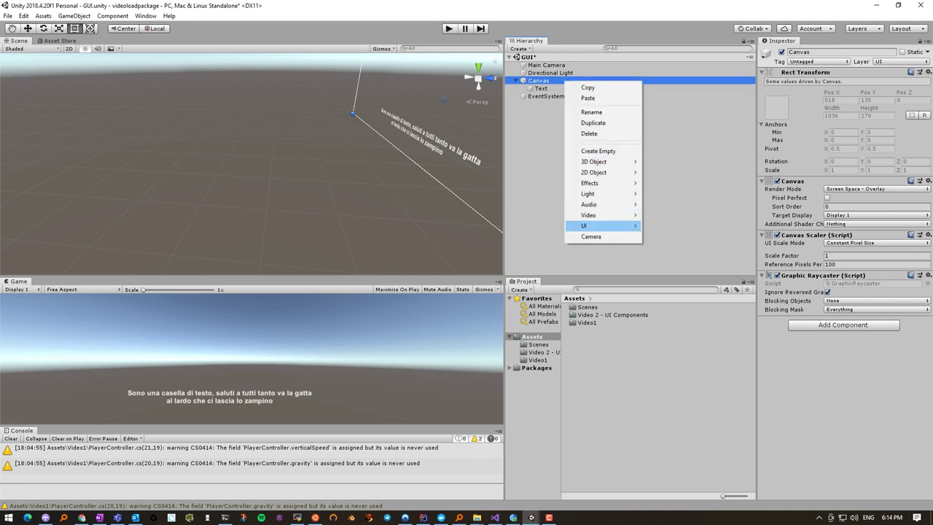
mouse_move(598, 226)
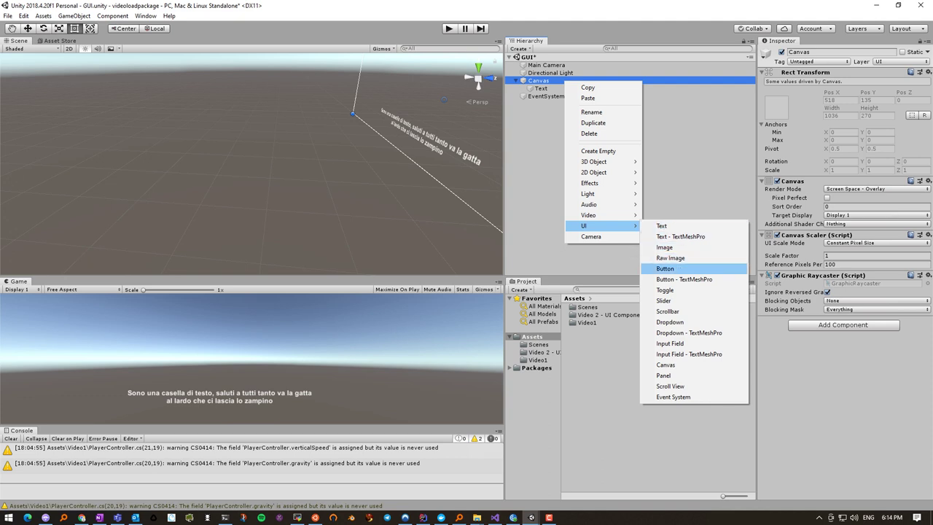
click(665, 268)
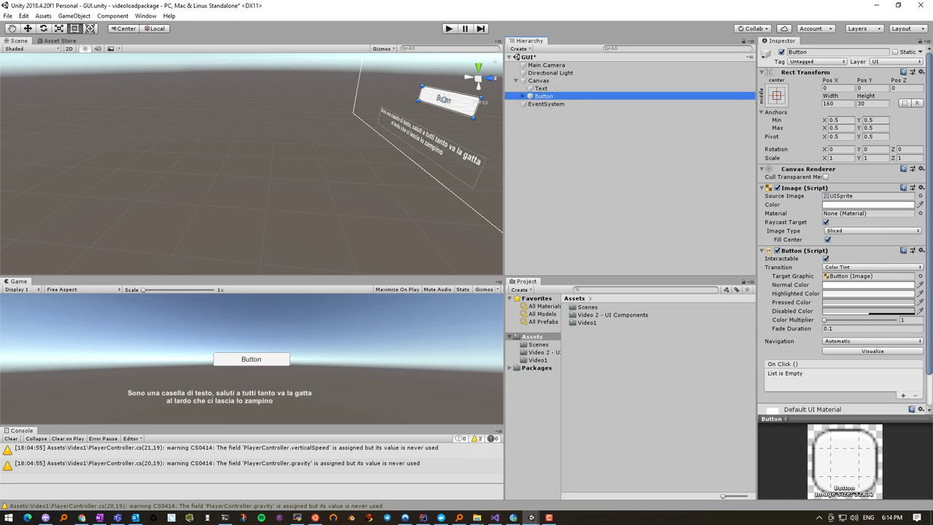
Duplicate the Button three times, then select the original with the Move tool
key(ctrl+d)
key(ctrl+d)
key(ctrl+d)
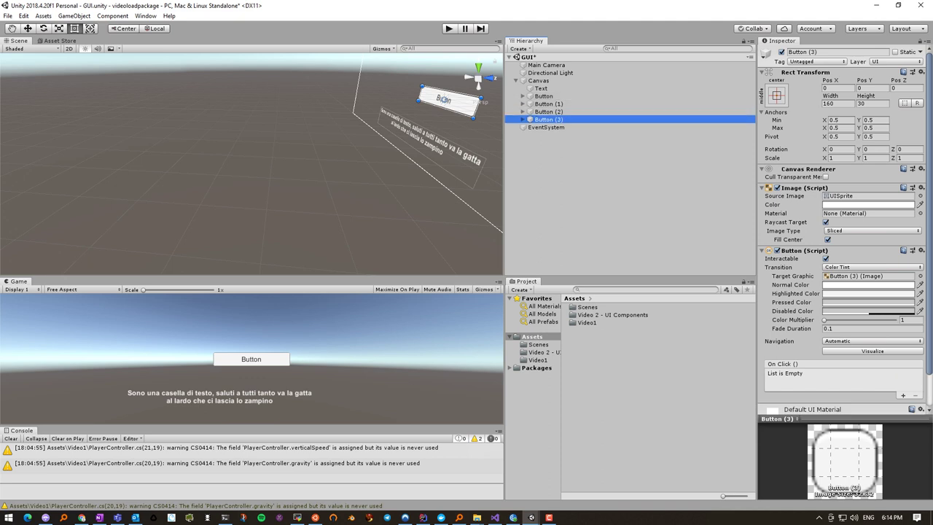
click(544, 96)
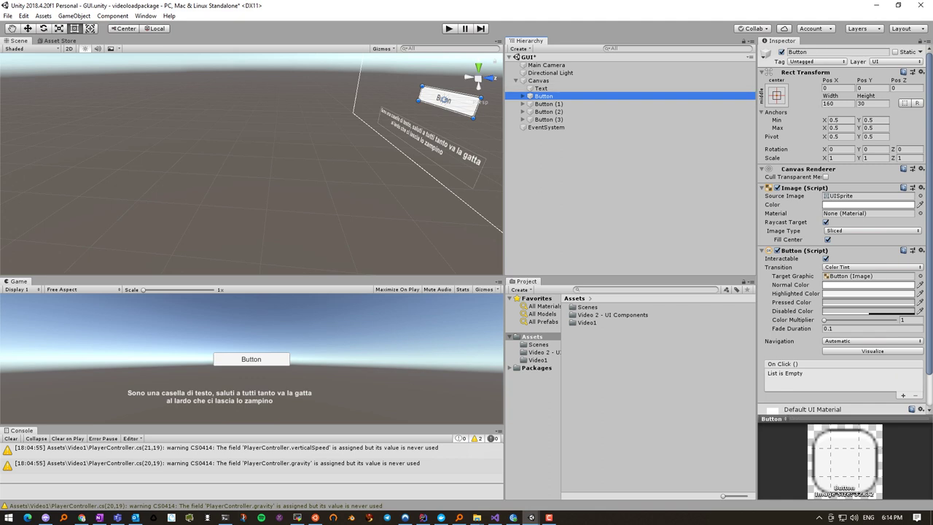
key(w)
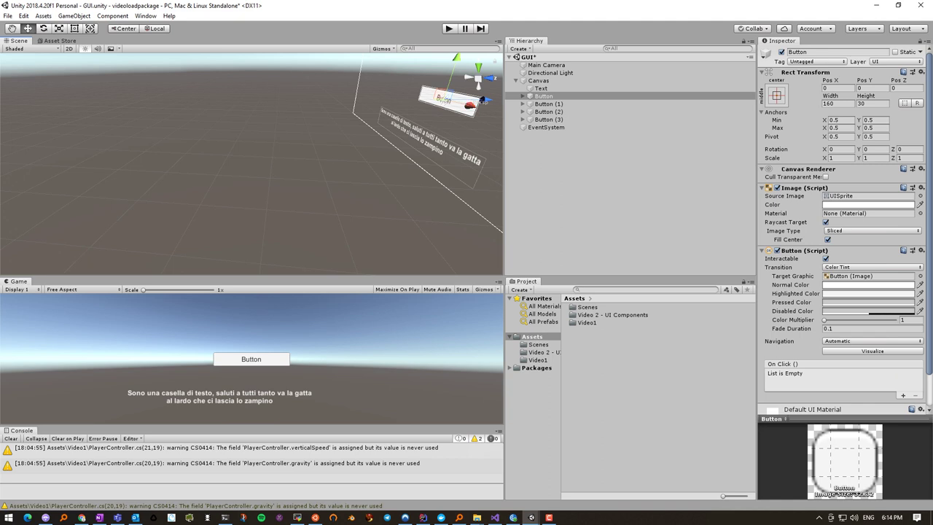
Turn the scene view to face the canvas and drag the original Button left to Pos X -377
scroll(251, 164, down, 3)
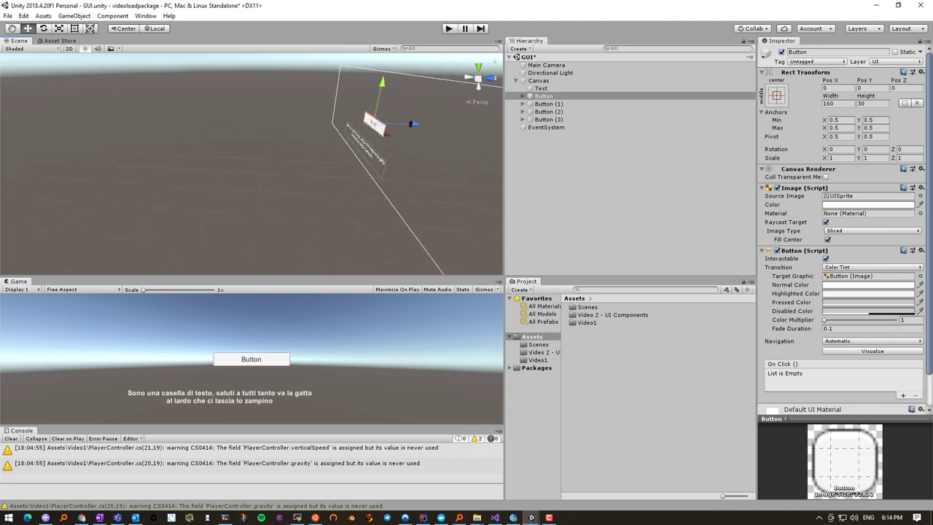
right_drag(218, 167, 328, 167)
mouse_move(219, 168)
right_down()
mouse_move(306, 160)
mouse_move(218, 167)
mouse_move(212, 131)
right_up()
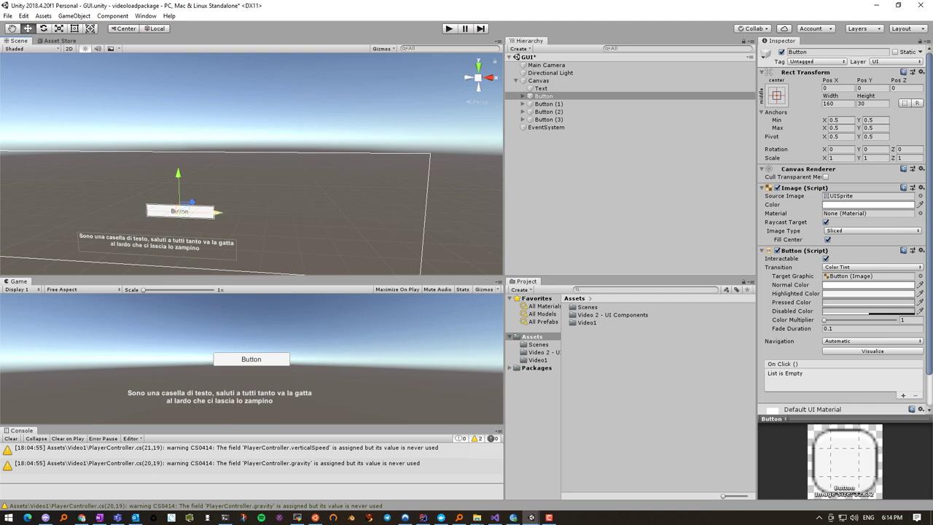
right_drag(219, 168, 131, 171)
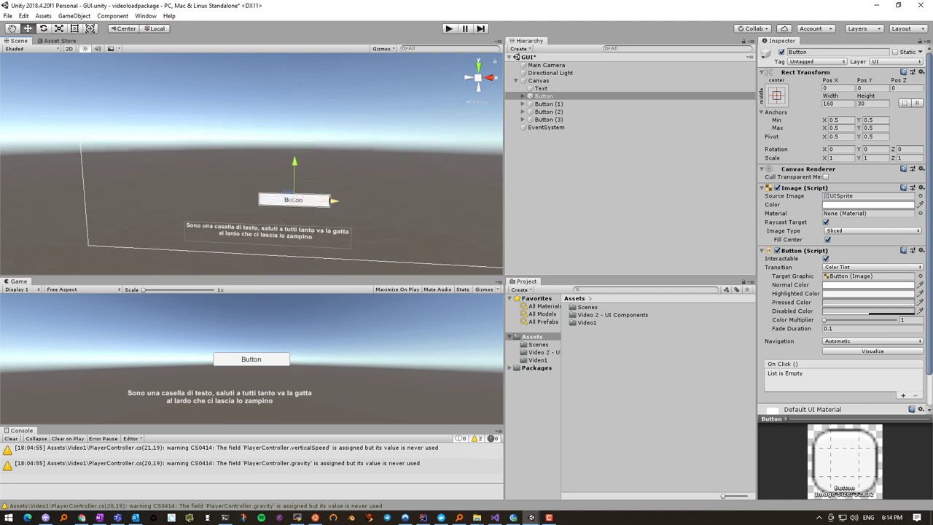
drag(332, 200, 175, 197)
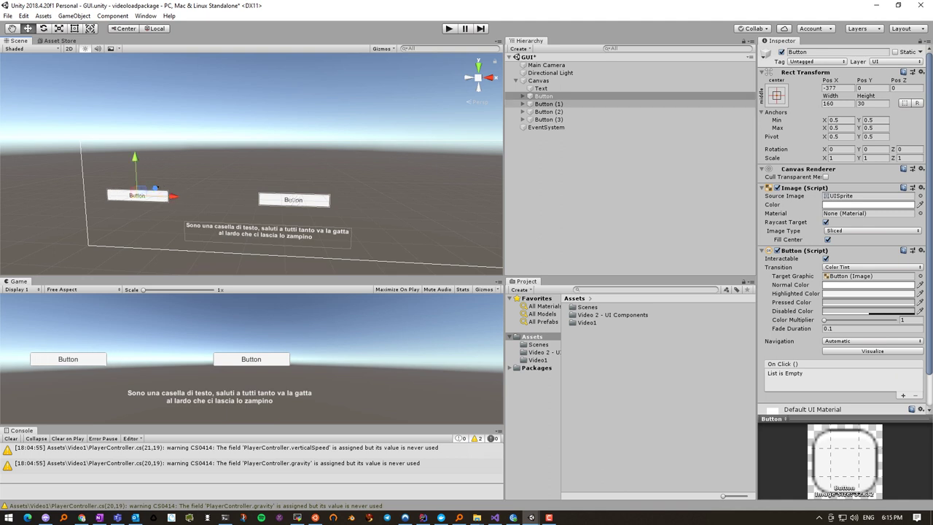
double_click(543, 95)
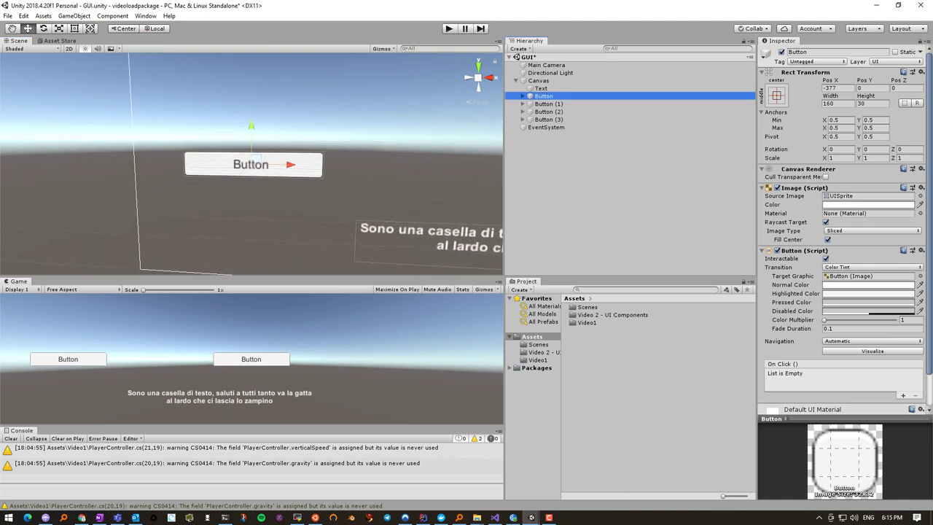
Rename the original Button to 'Bottone 1'
key(F2)
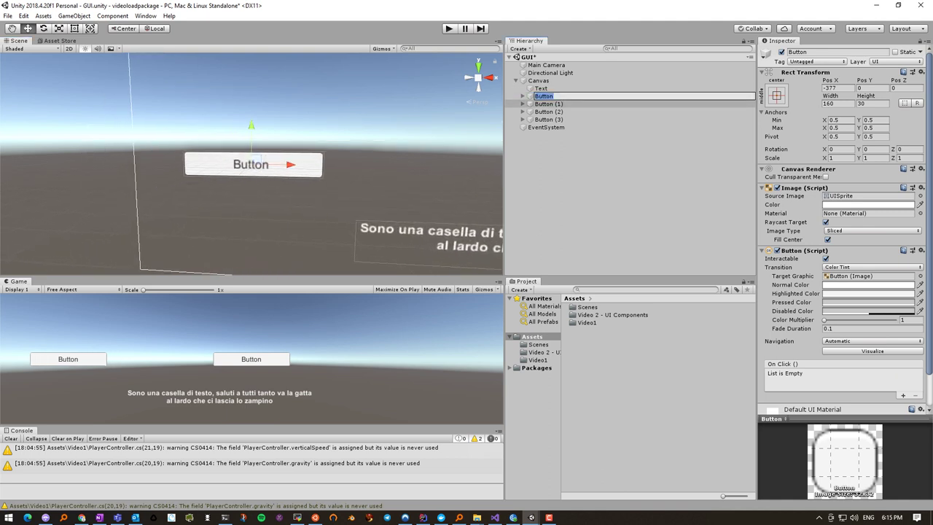
text(Bottone 1)
key(Return)
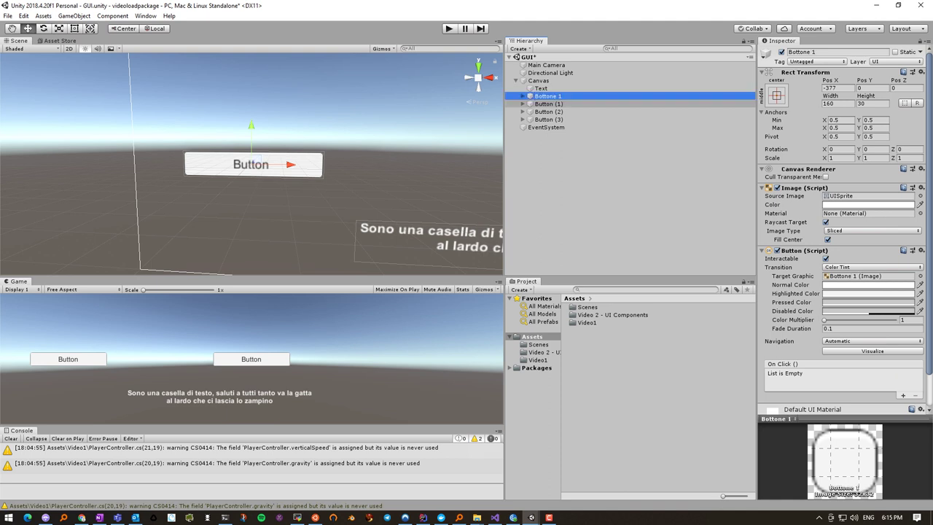
key(Down)
key(f)
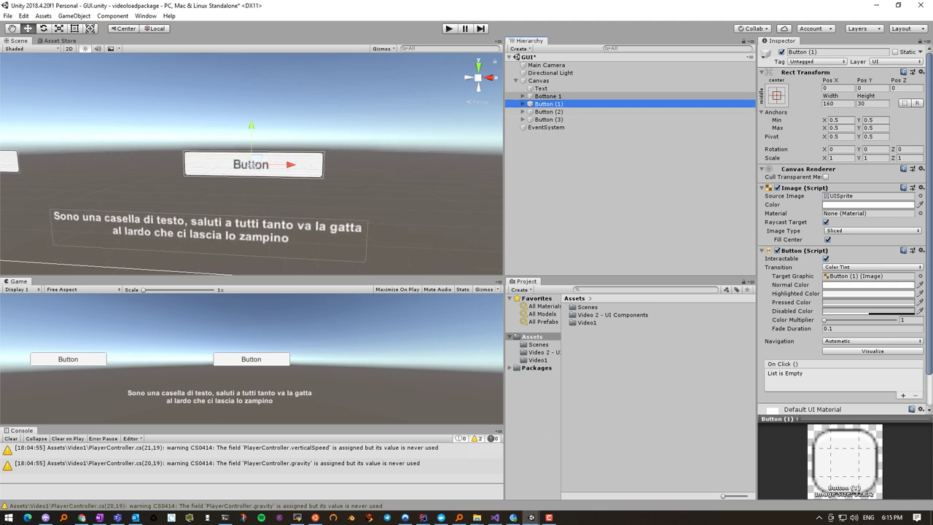
key(Up)
scroll(250, 164, down, 3)
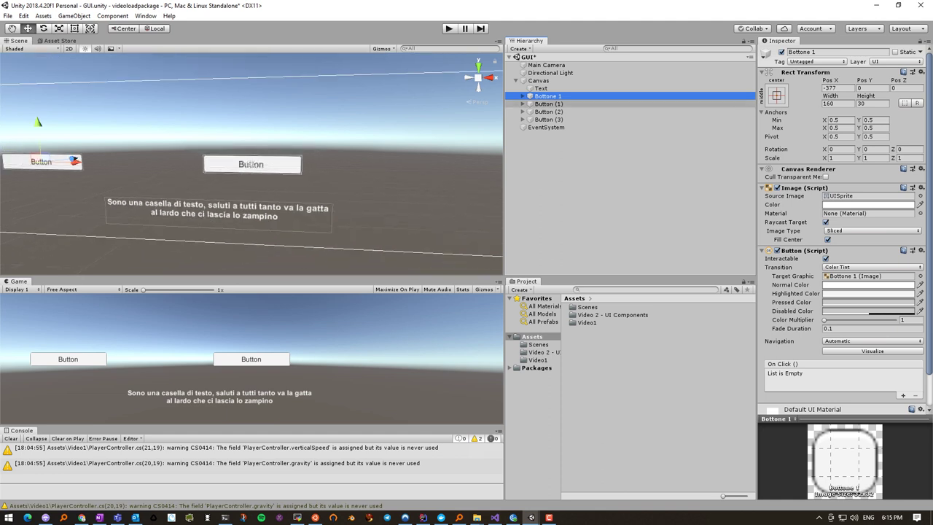
Set the Text of Bottone 1's label child to 'Bottone 1'
key(Right)
key(Down)
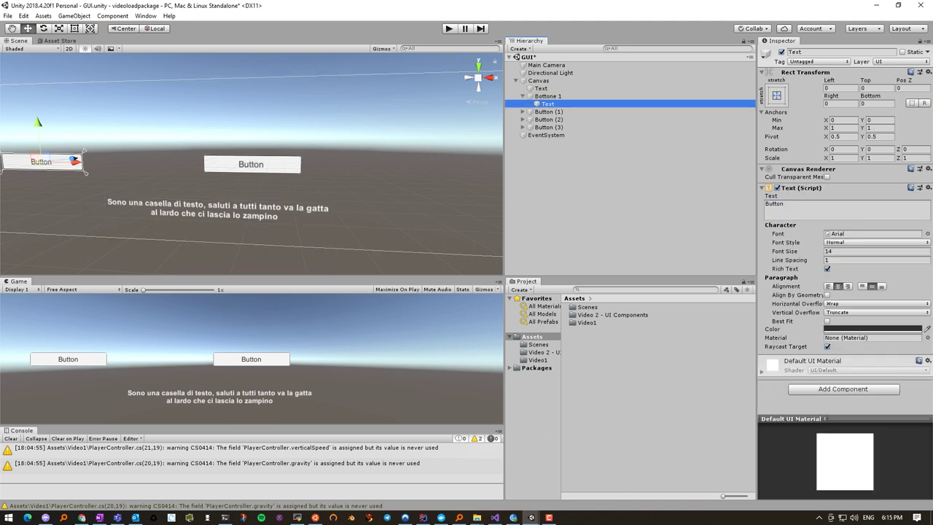
click(802, 205)
text(Bottone 1)
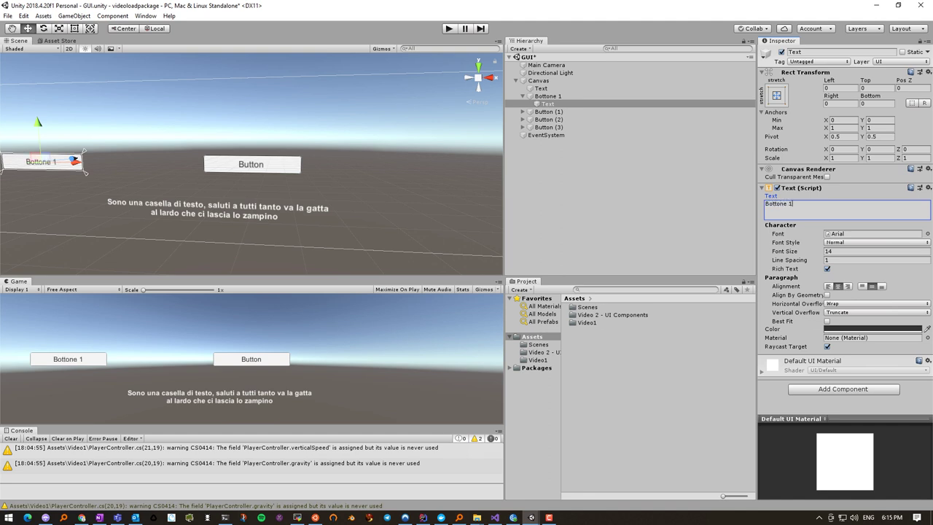
click(548, 111)
key(F2)
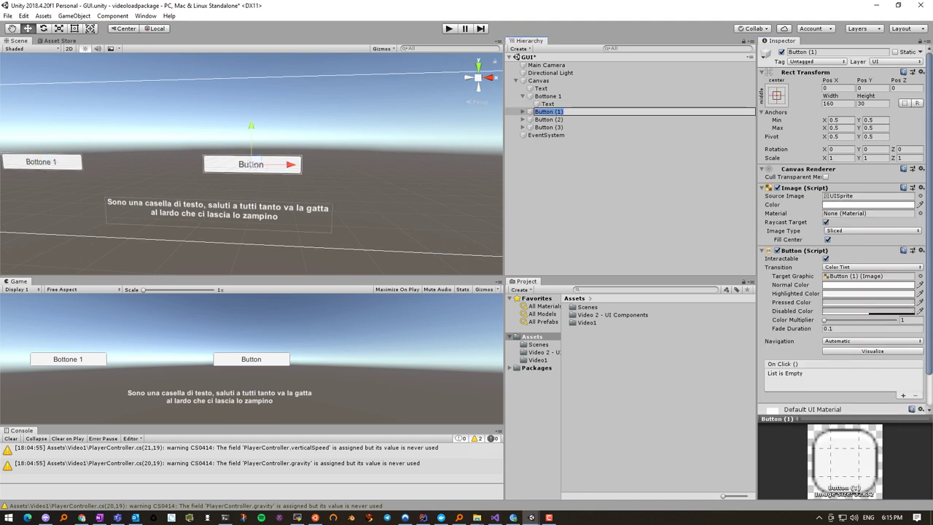
Rename Button (1) to 'Bottone 2', place it beside Bottone 1, and set its label to 'Bottone 2'
text(Bottone 23)
key(BackSpace)
key(Return)
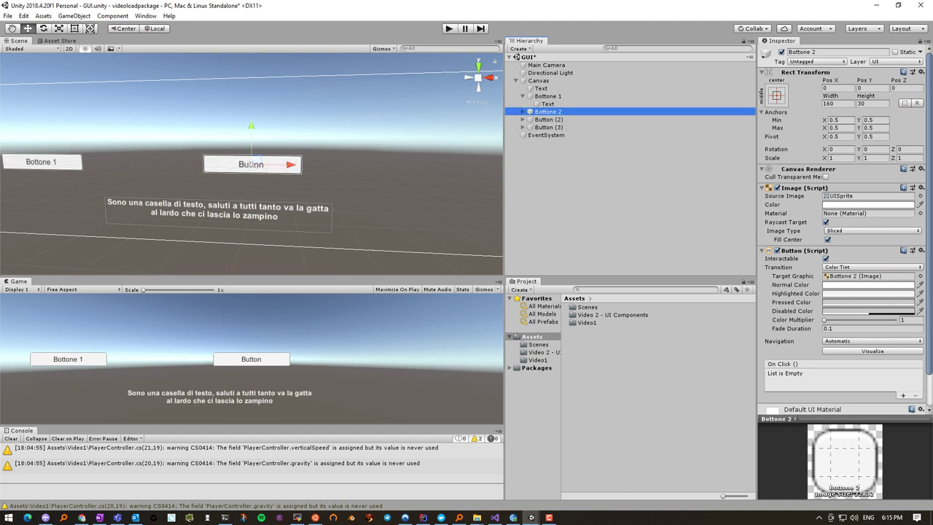
drag(286, 164, 178, 163)
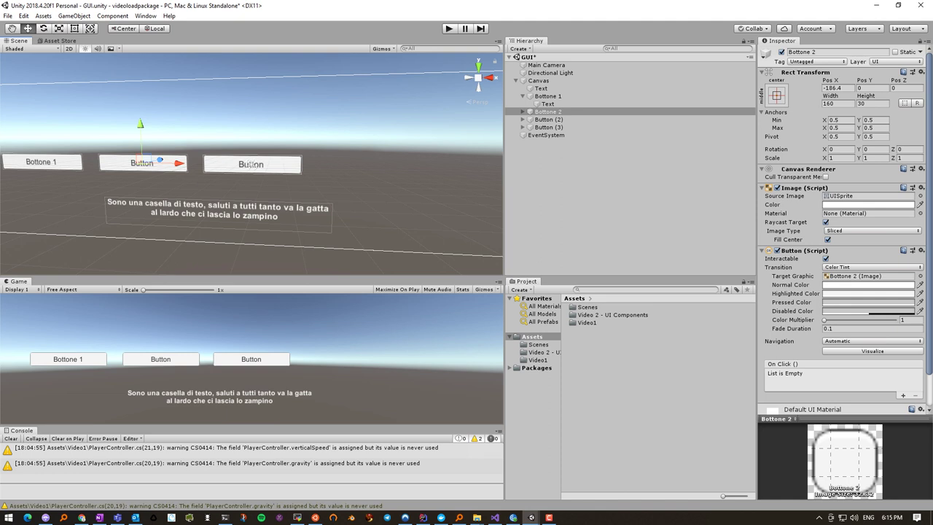
click(120, 165)
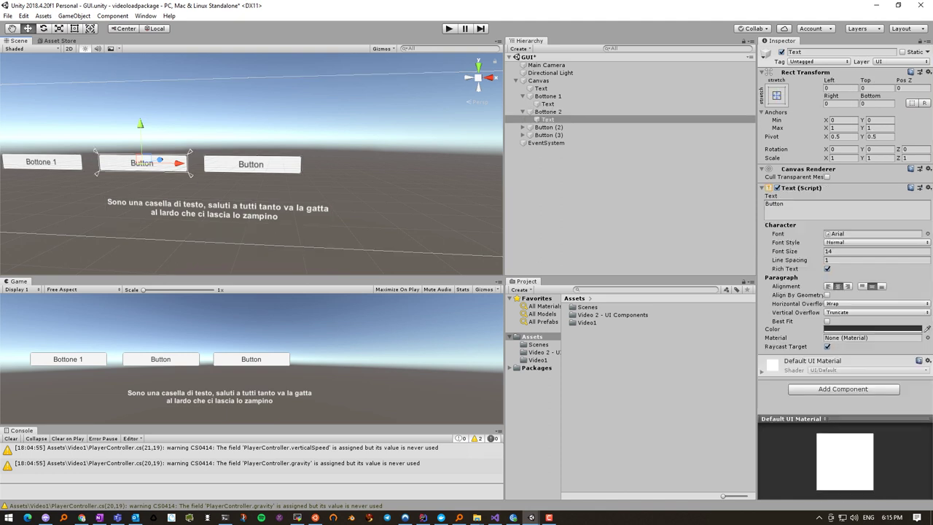
click(774, 204)
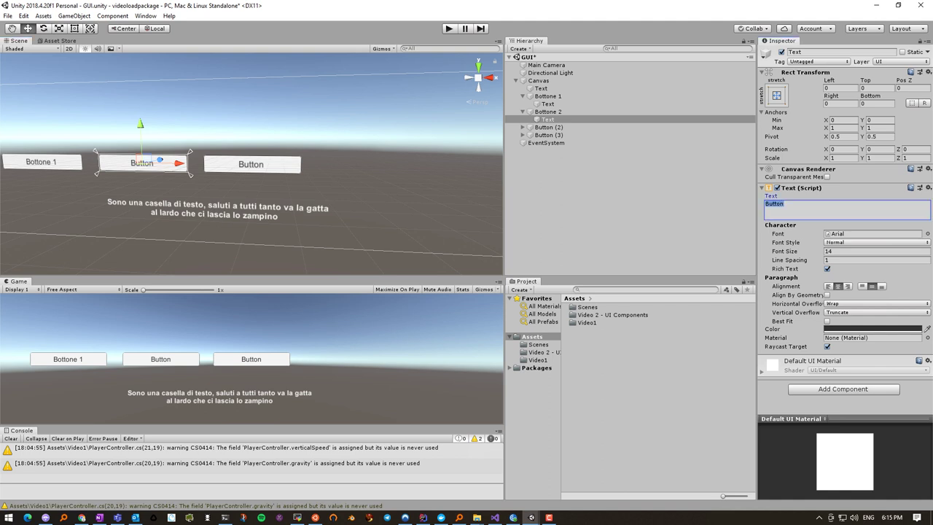
text(Bo)
text(ttone 2)
Drag Button (3) to the right so all four buttons stand in a row
click(548, 126)
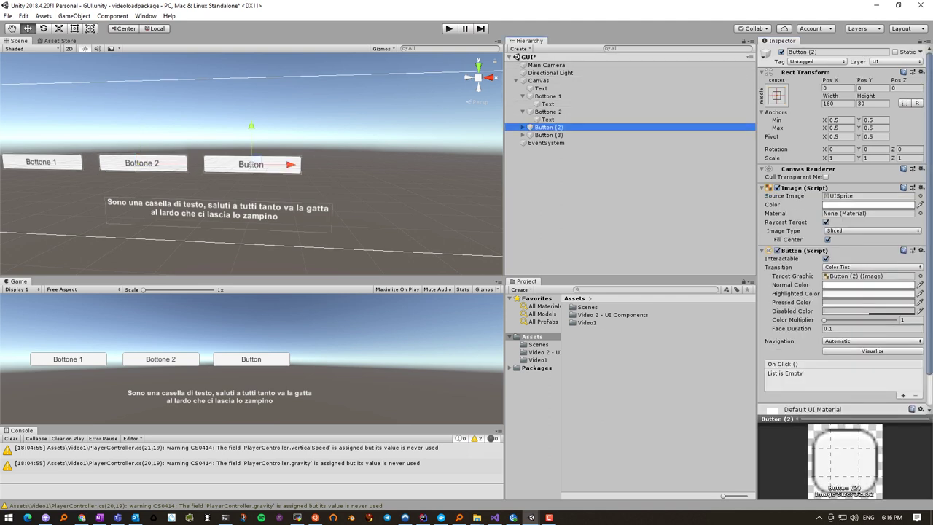
click(548, 135)
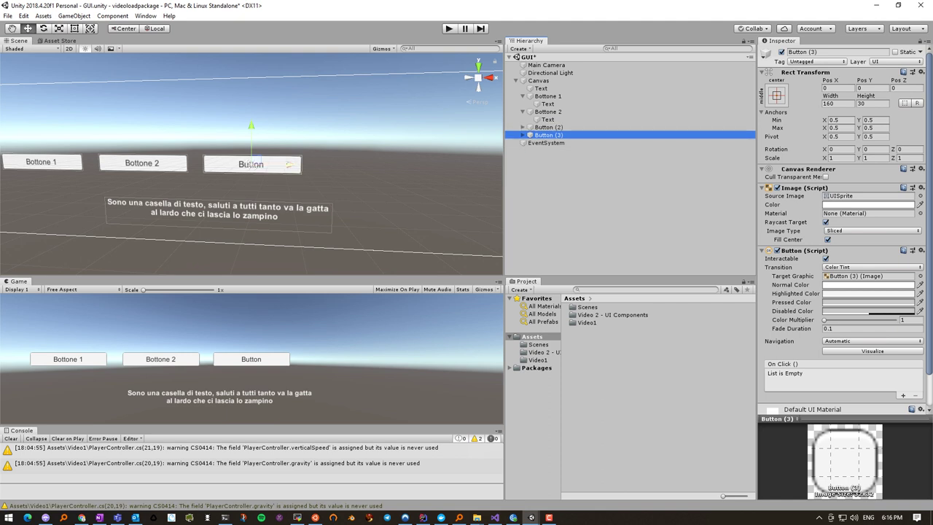
drag(290, 165, 408, 167)
click(548, 127)
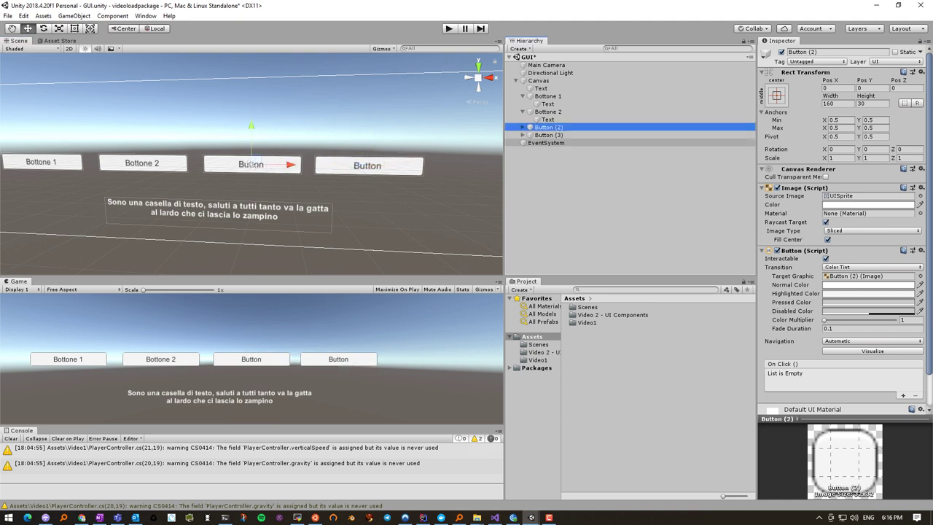
Rename Button (2) to 'Bottone 3'
click(548, 127)
text(Bottone )
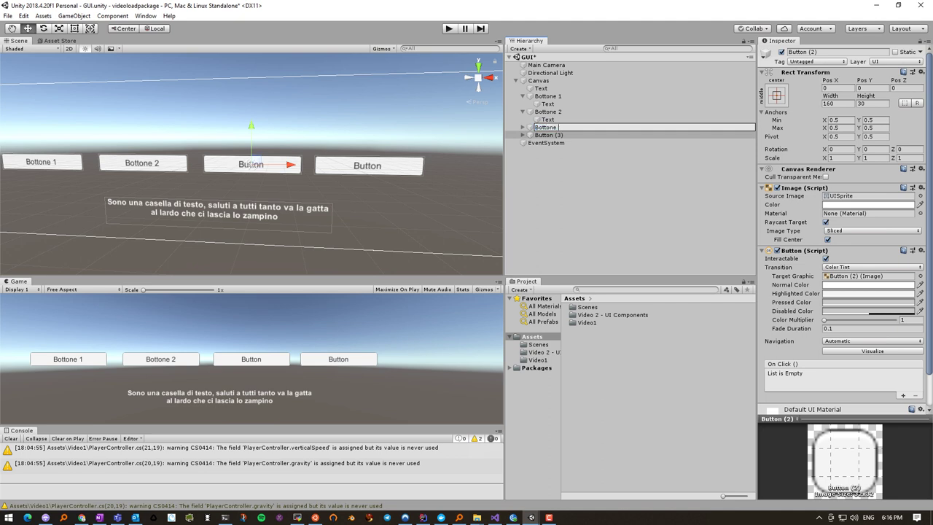
text(3)
key(Return)
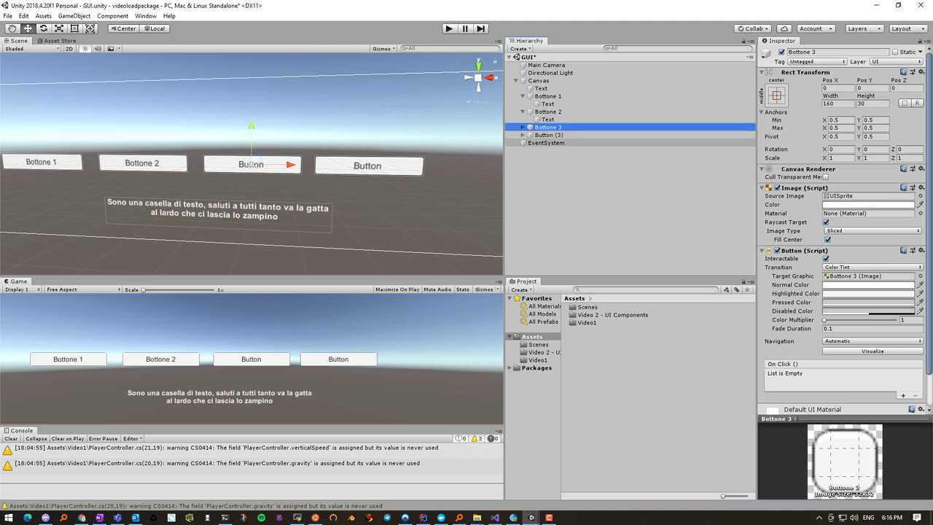
Rename Button (3) to 'Bottone 4'
key(Down)
key(F2)
text(Bop)
key(BackSpace)
text(ttone )
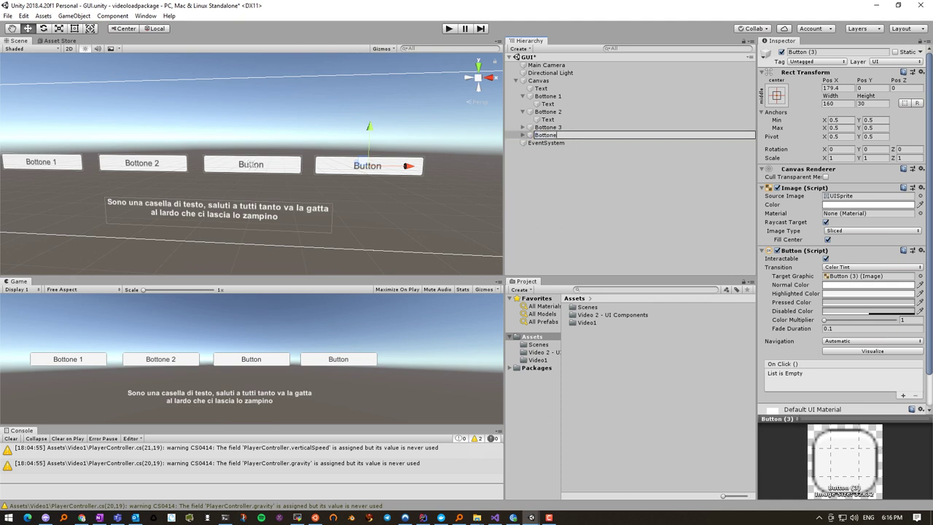
text(4)
key(Return)
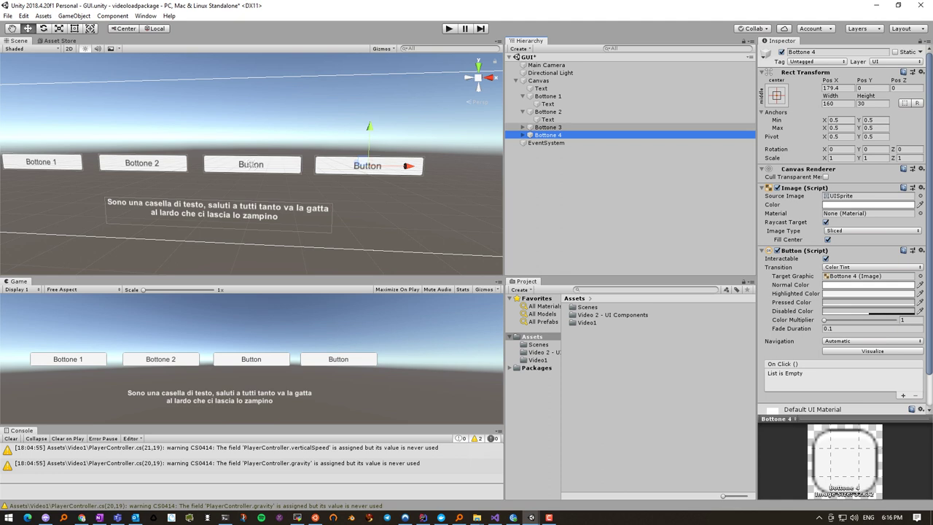
click(250, 165)
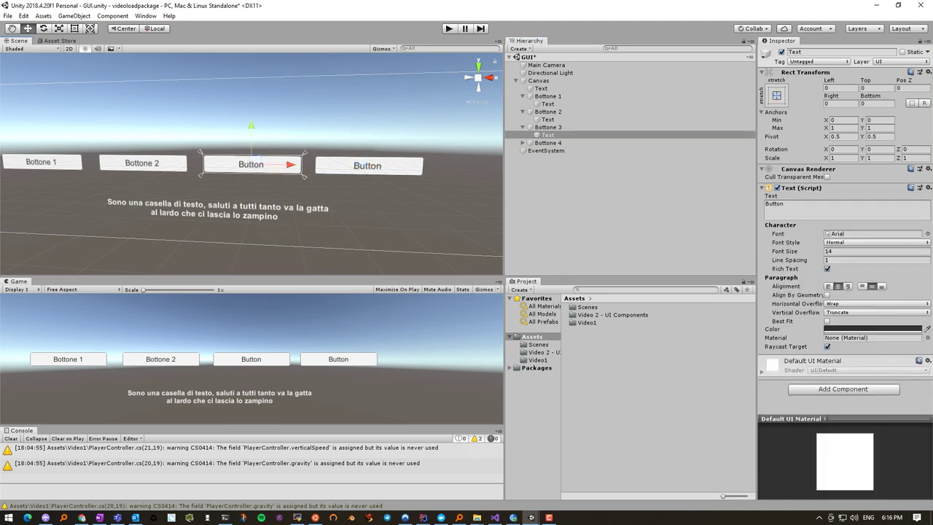
Change the labels of Bottone 3 and Bottone 4 to read '3' and '4'
click(774, 204)
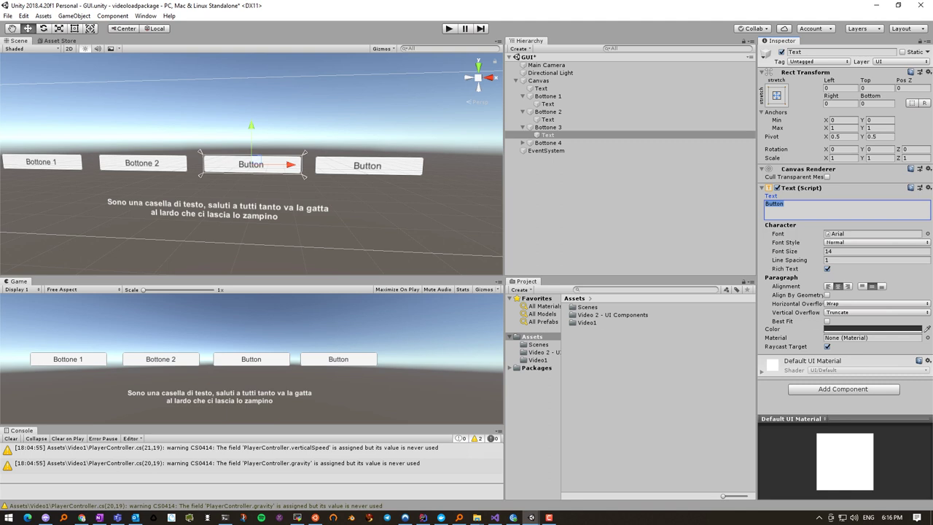
text(3)
click(361, 166)
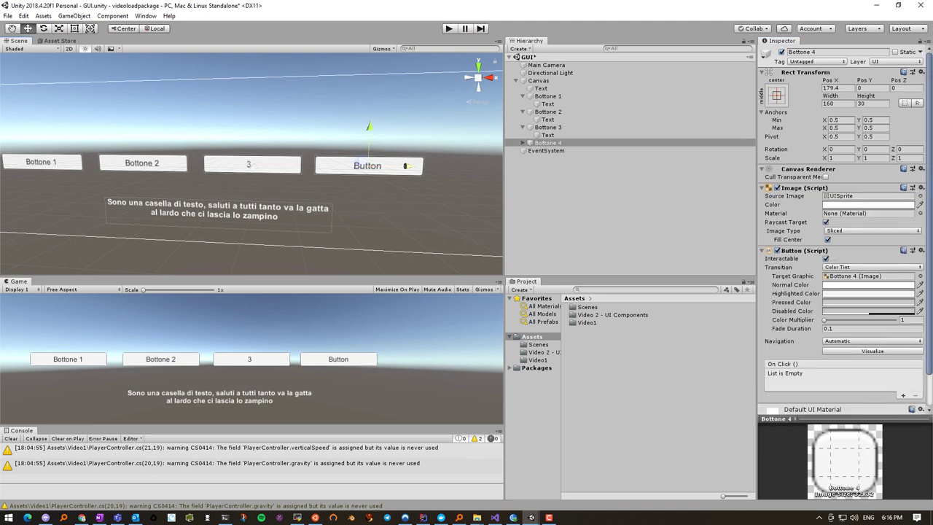
click(361, 166)
click(774, 204)
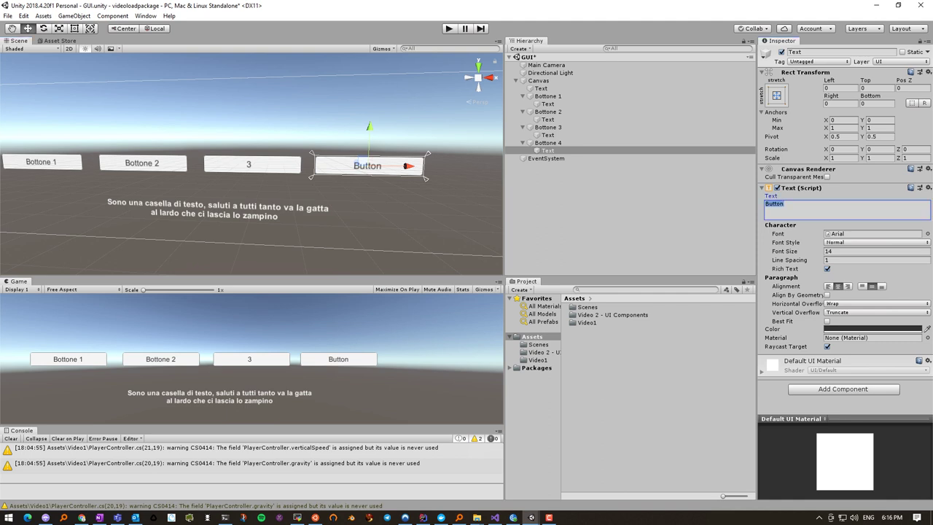
text(4)
In the 2D scene view, change the Bottone 2 and Bottone 1 labels to '2' and '1'
click(159, 160)
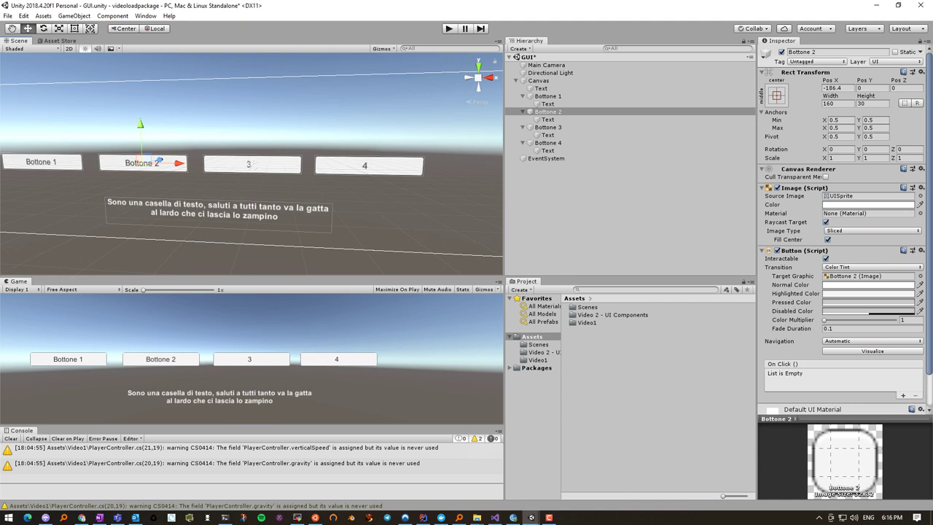
click(158, 160)
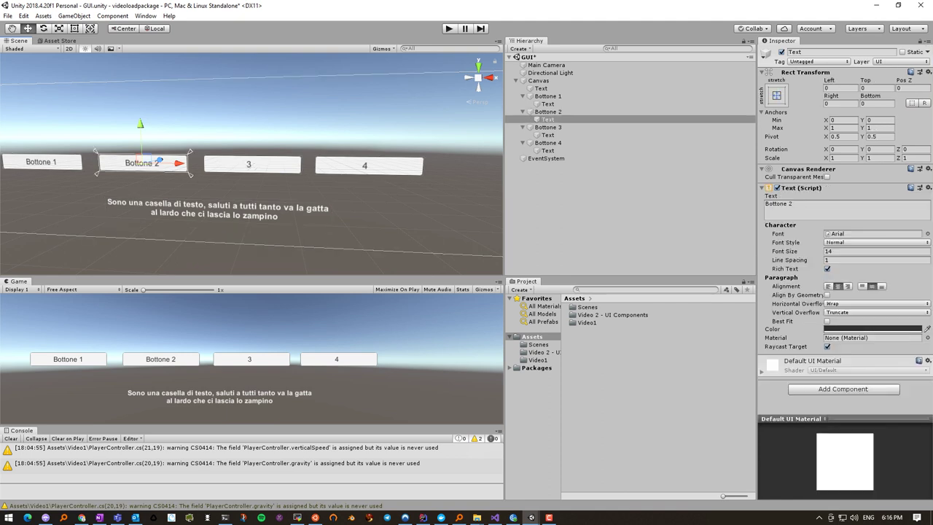
click(69, 48)
key(t)
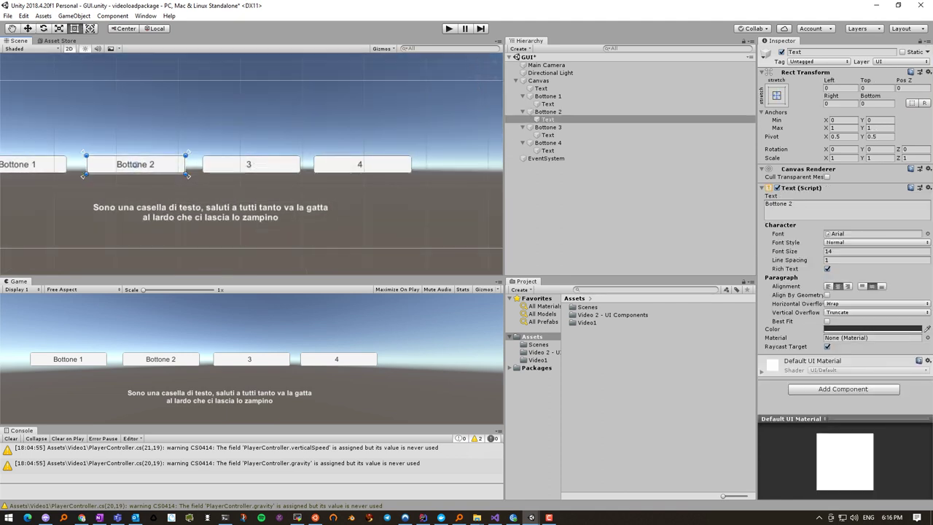
click(845, 208)
text(2)
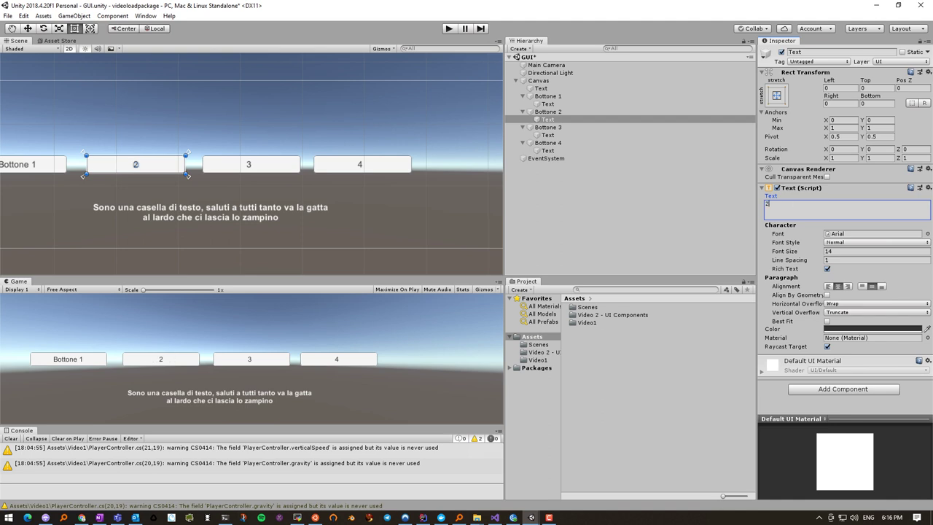
click(33, 165)
click(33, 164)
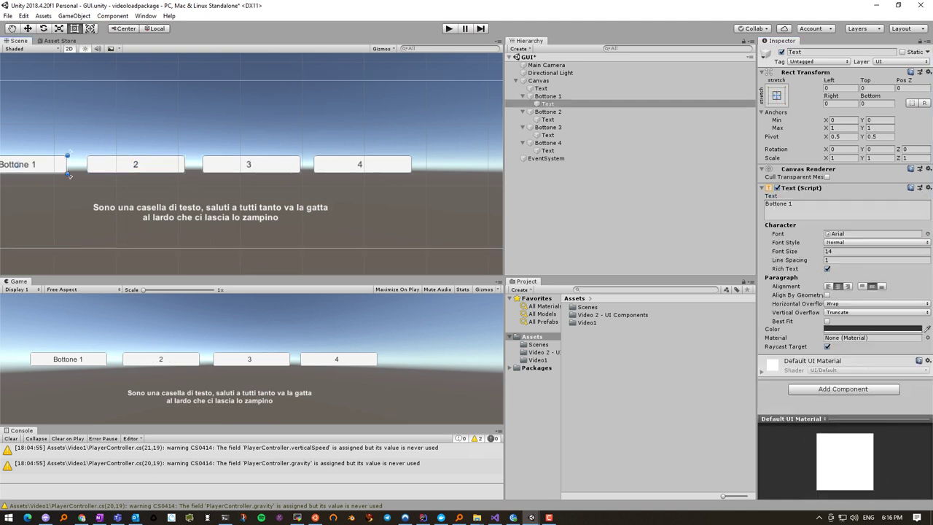
click(846, 207)
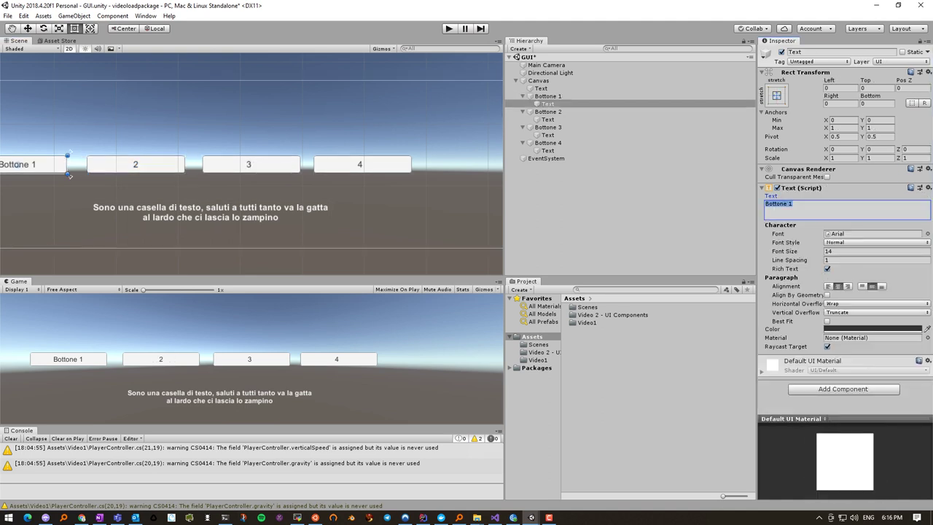
text(1)
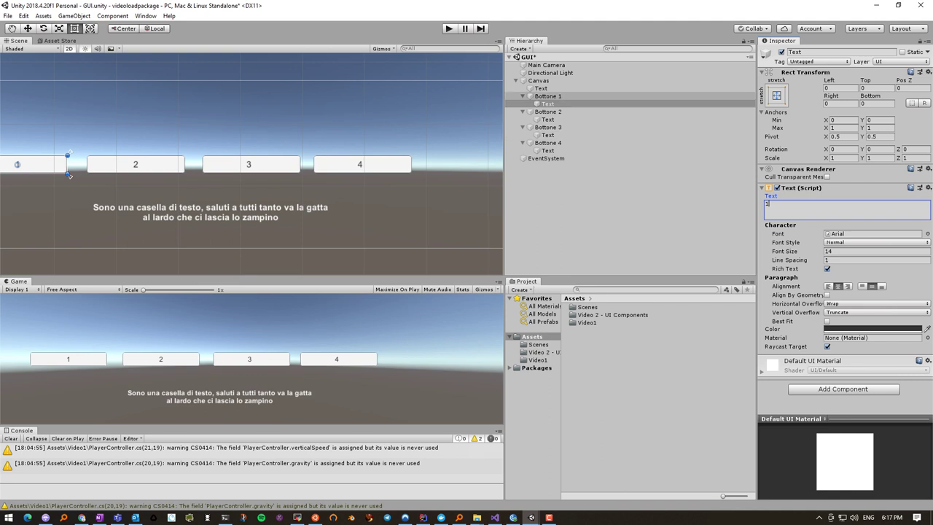
Select all four button Text objects and set their colour to red F60D0D
click(547, 104)
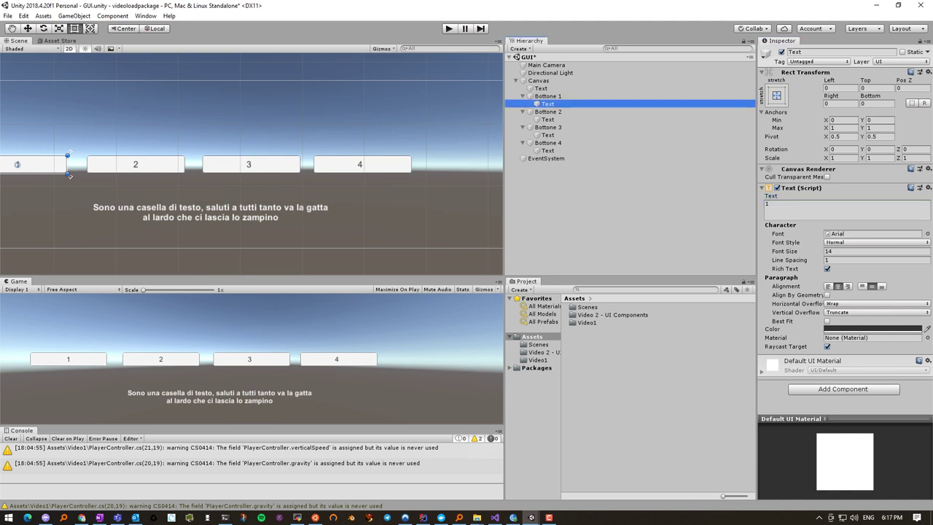
ctrl+click(547, 119)
ctrl+click(547, 135)
ctrl+click(547, 150)
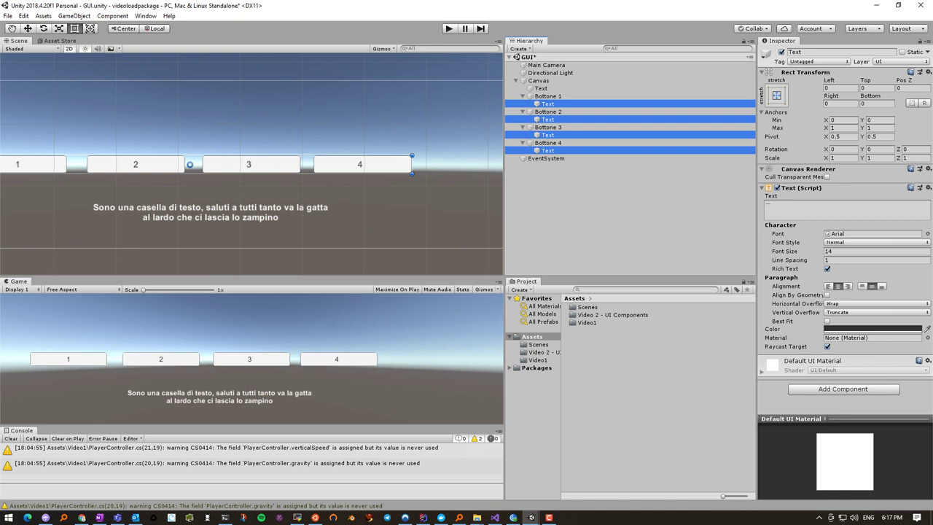
click(873, 328)
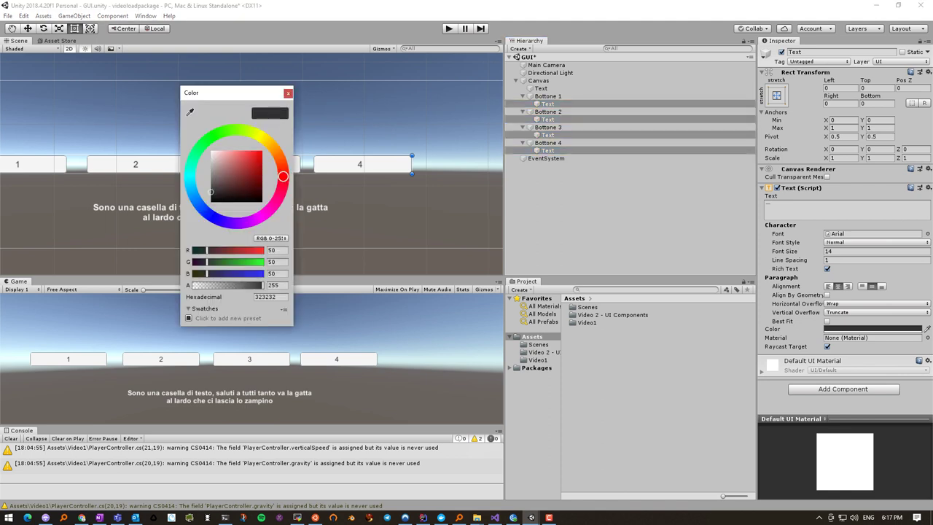
click(259, 152)
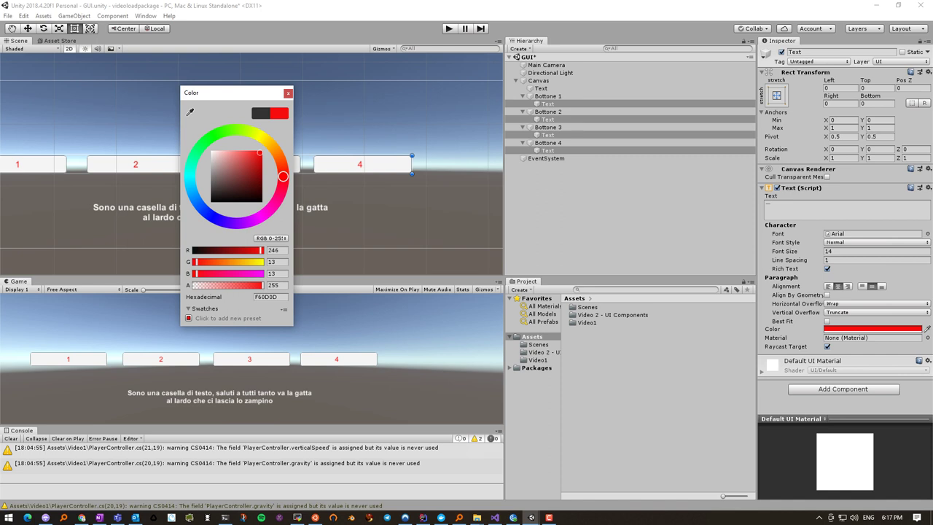
click(288, 92)
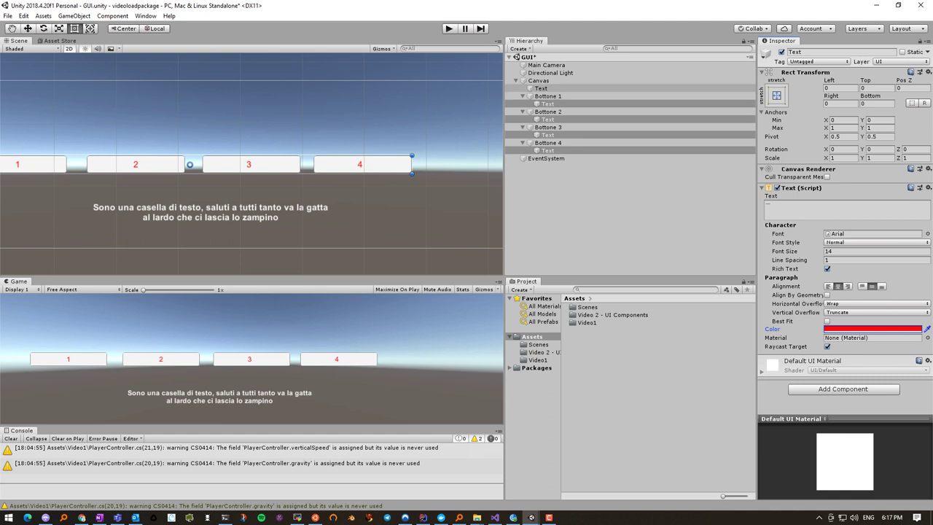
click(538, 80)
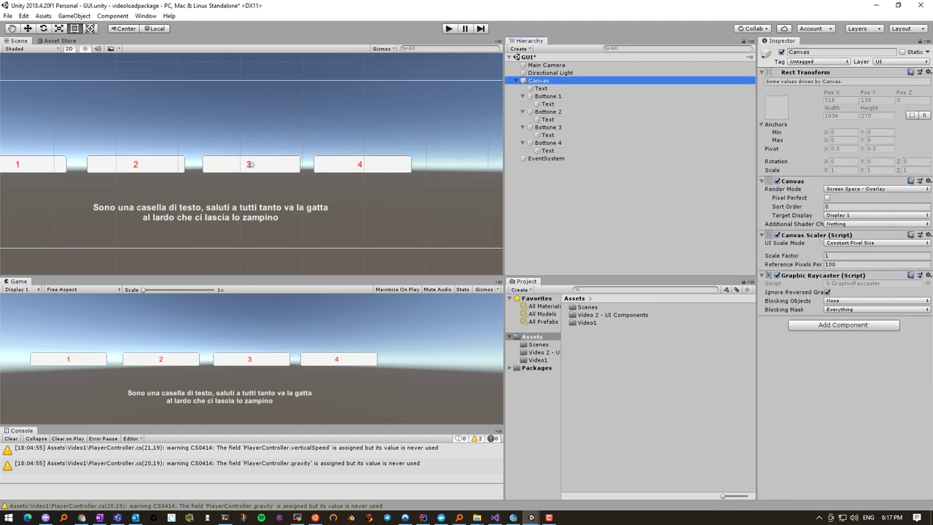
Create a UI Panel under the Canvas that stretches across the whole screen
right_click(543, 80)
mouse_move(583, 223)
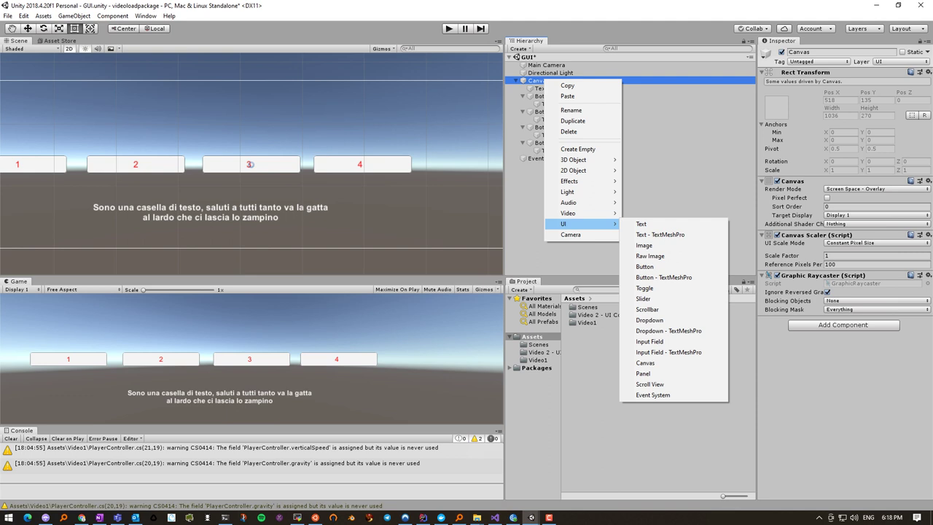
key(Escape)
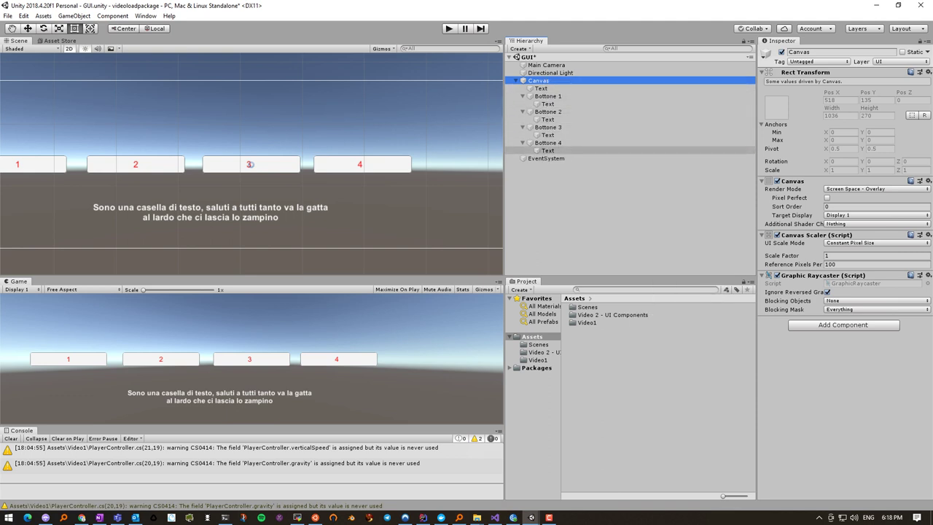
right_click(544, 80)
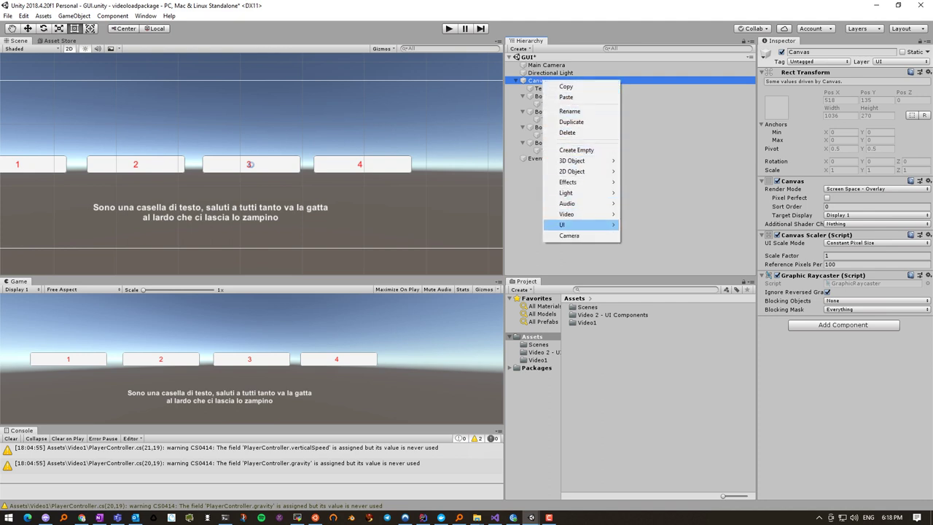
mouse_move(569, 225)
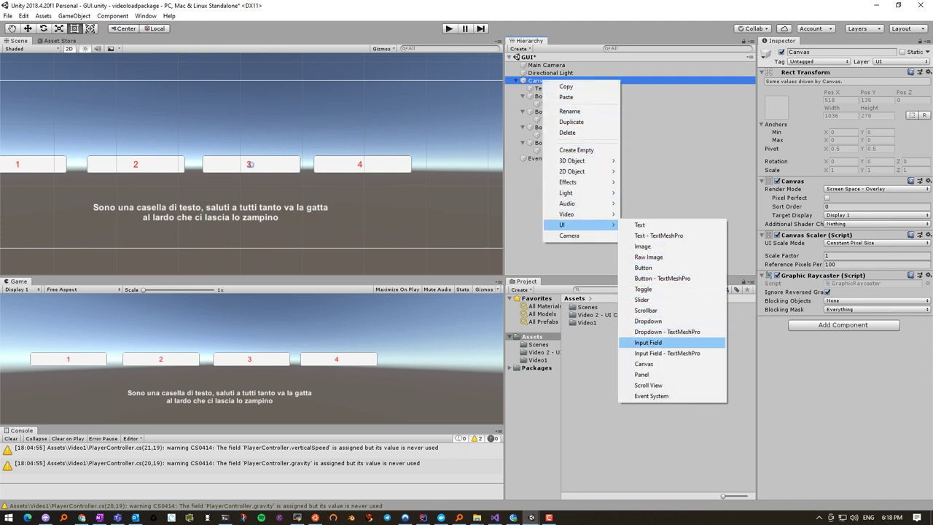
click(641, 374)
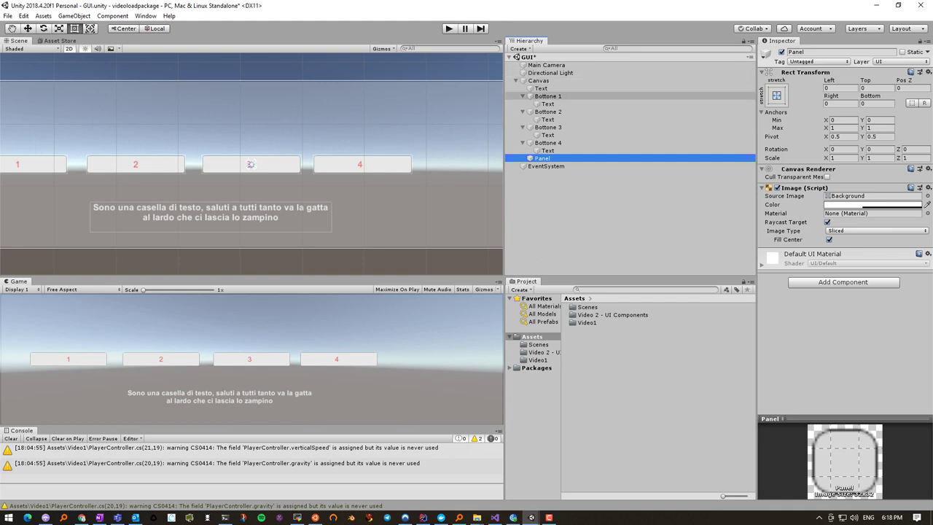
click(208, 217)
Move the caption Text and Bottone 1–4 inside the Panel in the Hierarchy
ctrl+click(547, 96)
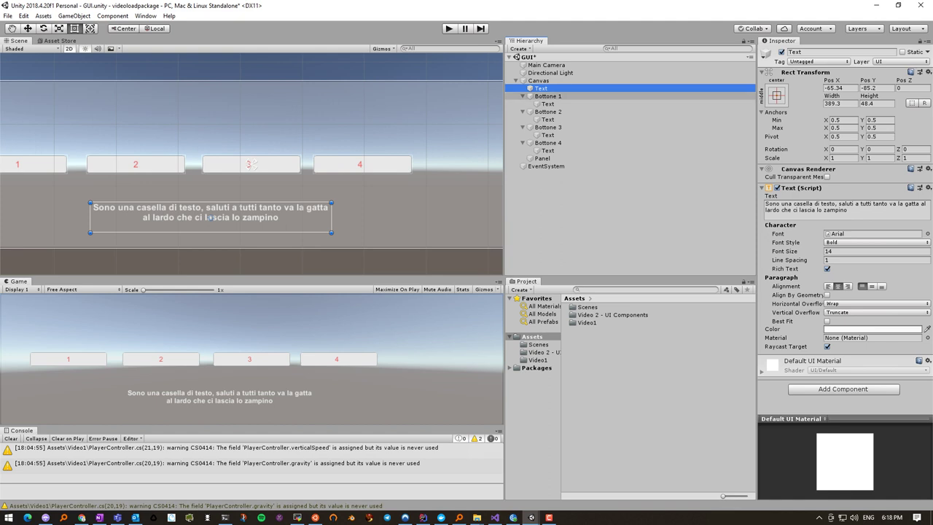
ctrl+click(548, 112)
ctrl+click(548, 127)
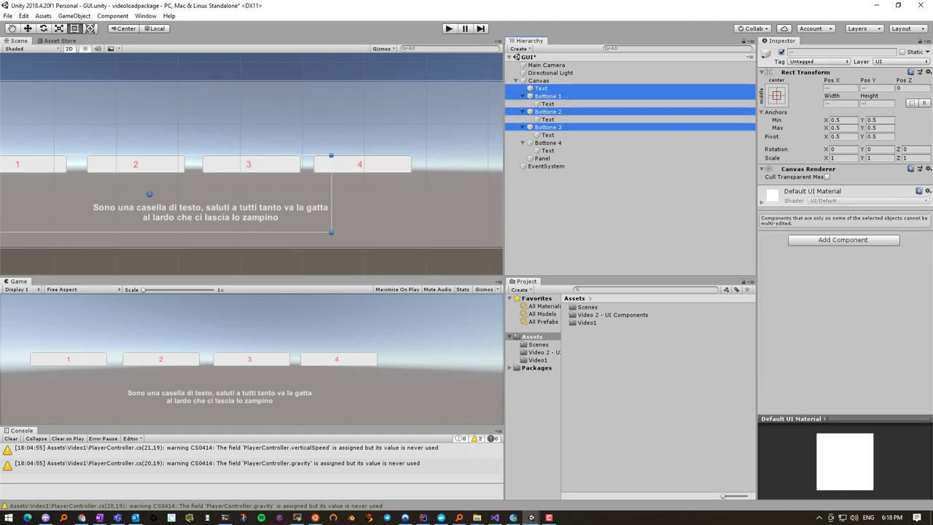
ctrl+click(548, 143)
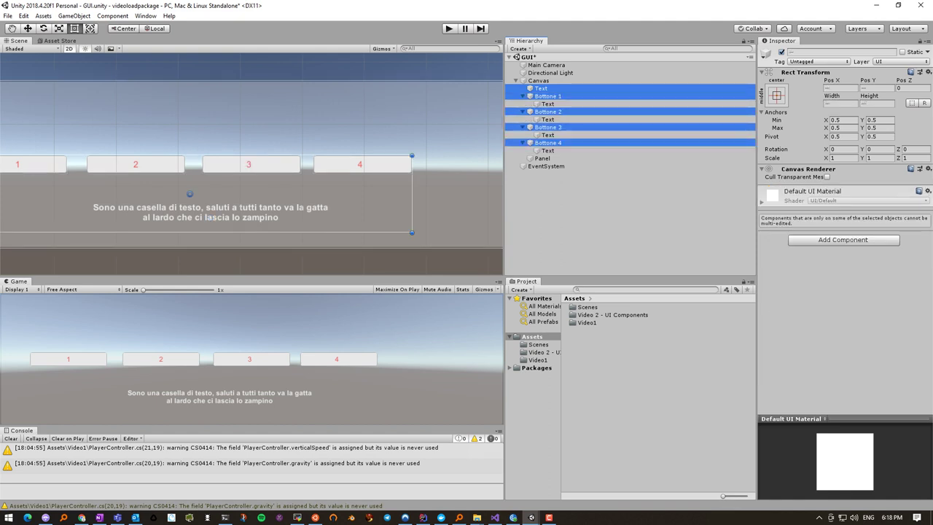
drag(548, 142, 543, 159)
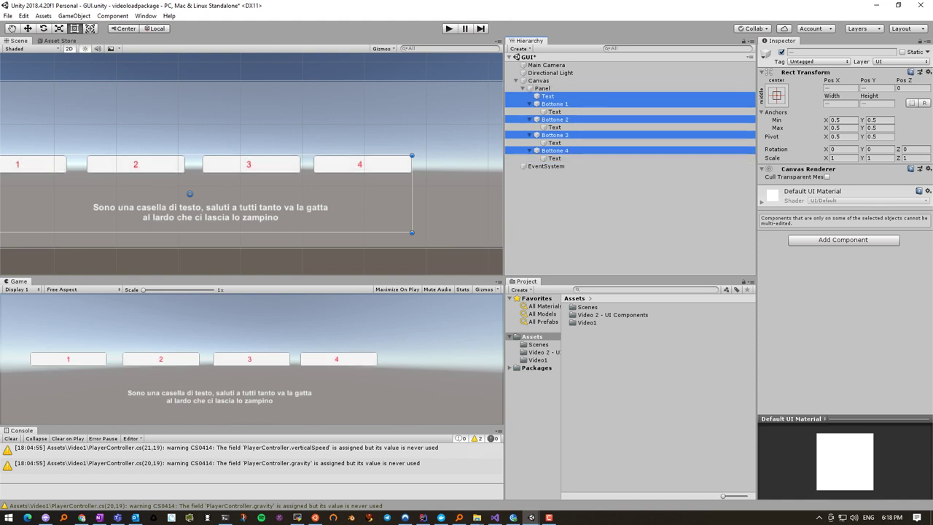
click(523, 88)
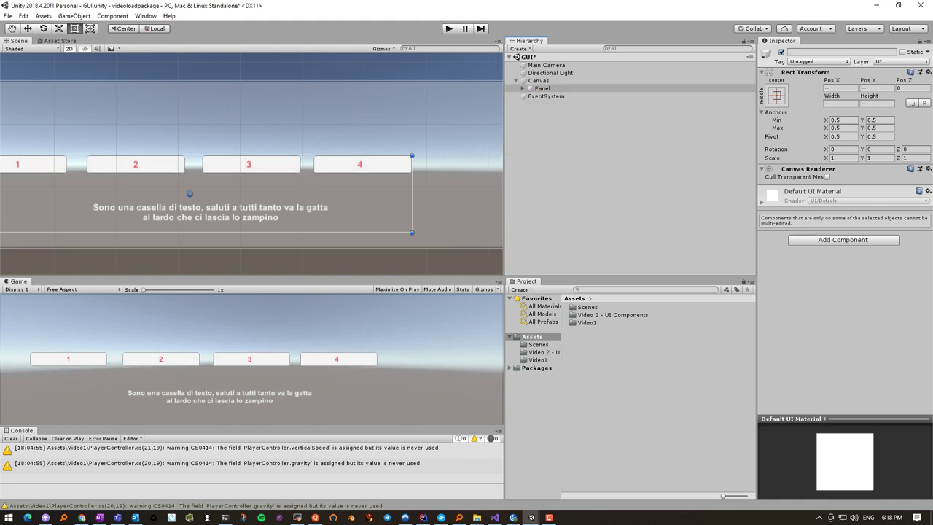
click(523, 88)
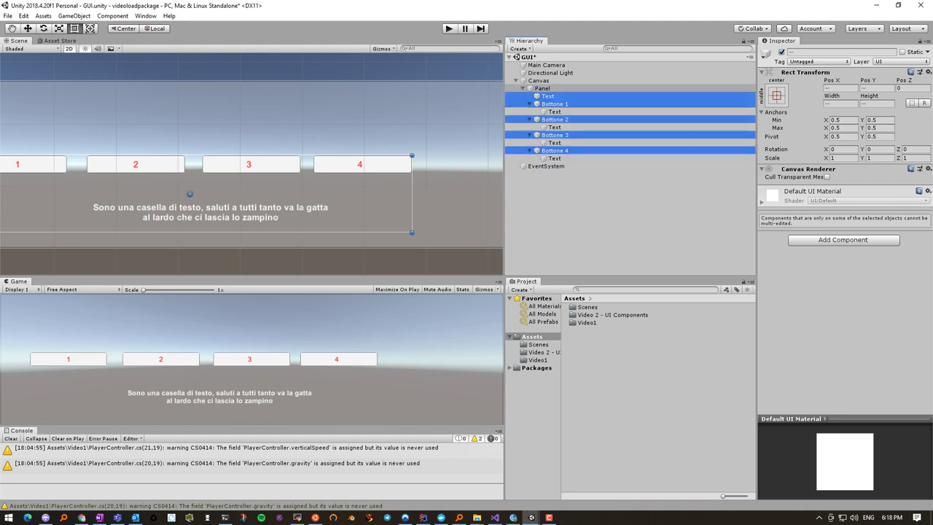
Rename the Panel to 'Bottoniera'
click(249, 164)
key(F2)
text(Bottoniera)
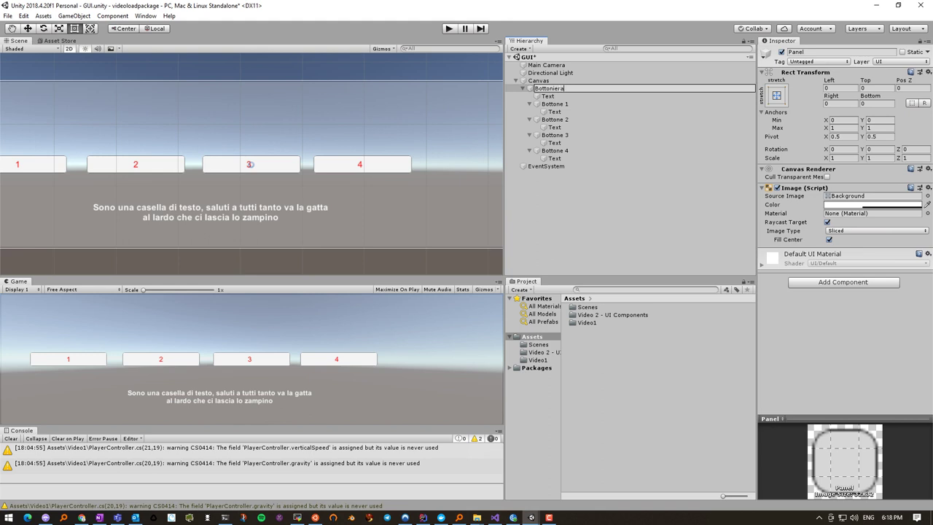
key(Return)
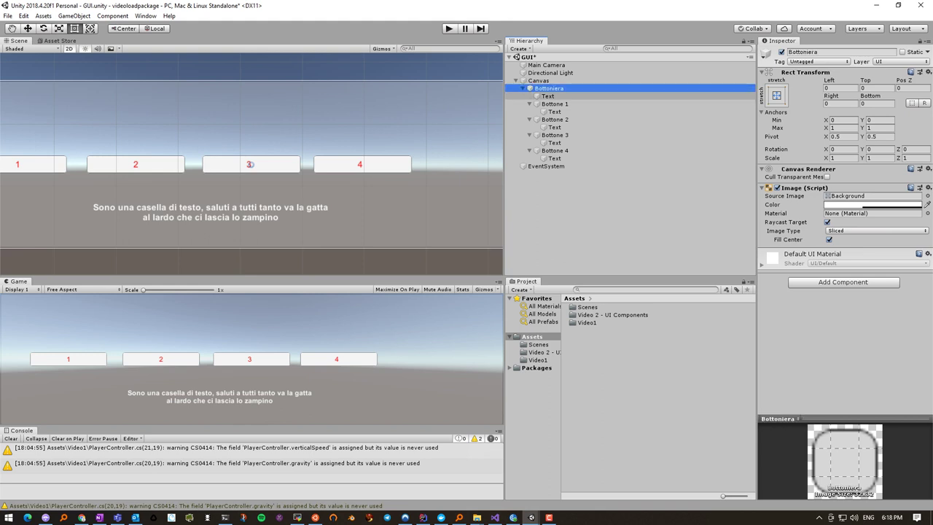
click(210, 217)
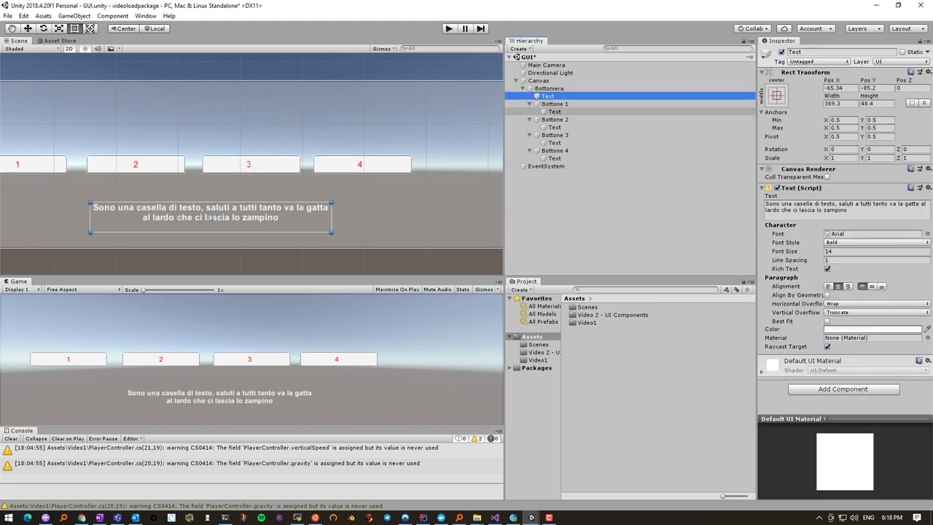
Deactivate and reactivate Bottoniera with Alt+Shift+A, then enter Play mode
click(250, 164)
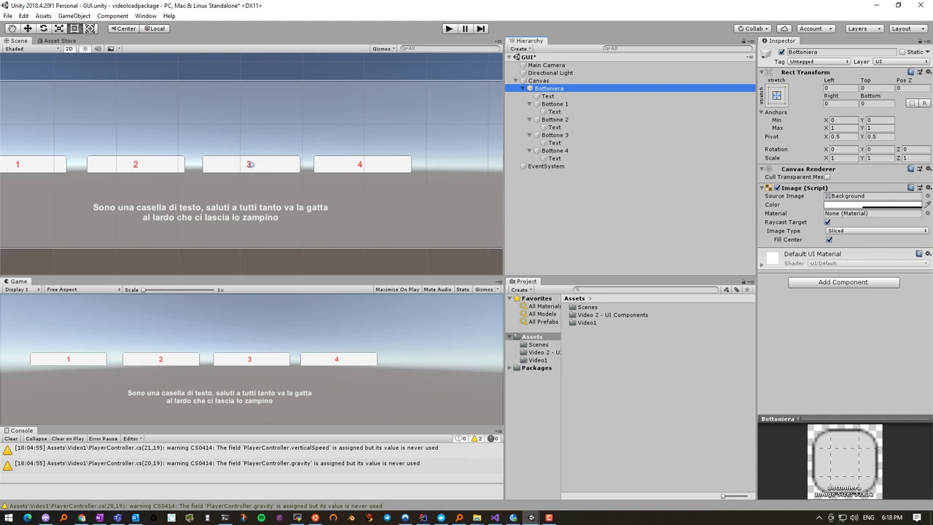
key(alt+shift+a)
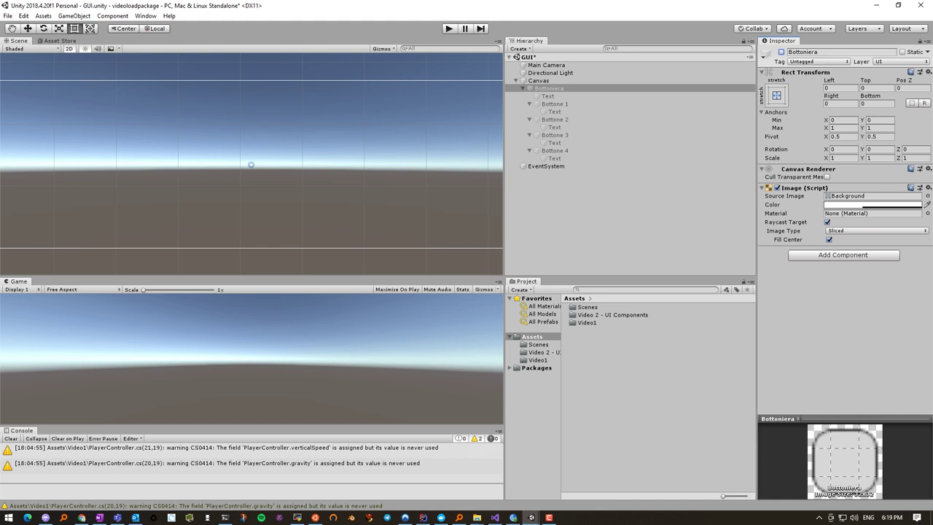
key(alt+shift+a)
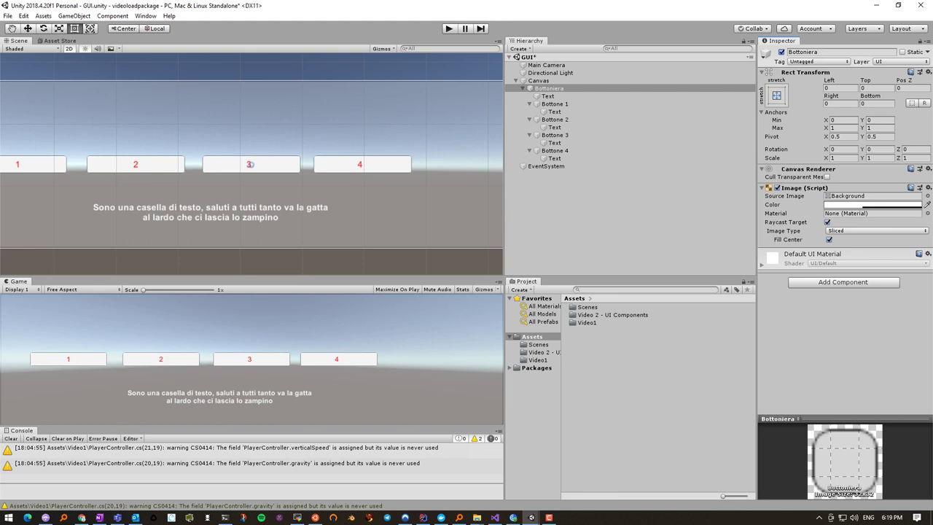
click(449, 29)
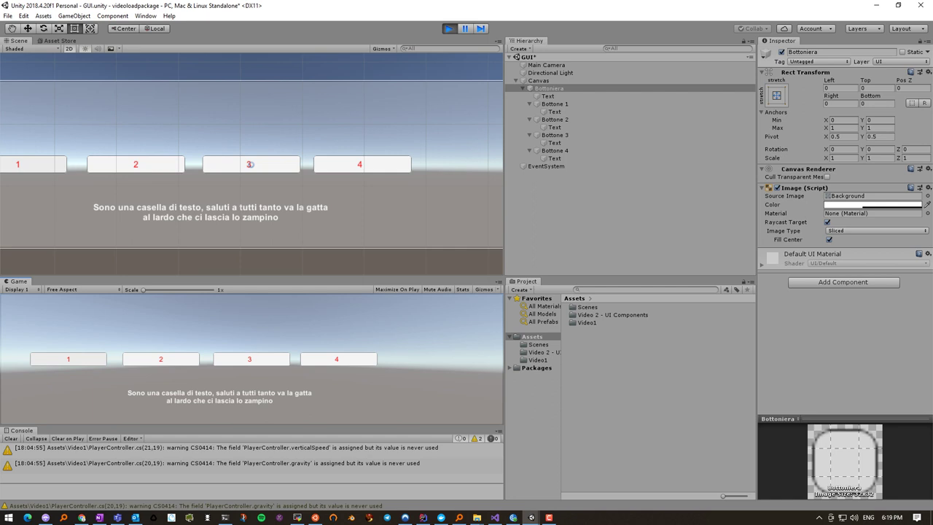
In the running game, move button focus with the arrow keys and activate button 3
click(250, 164)
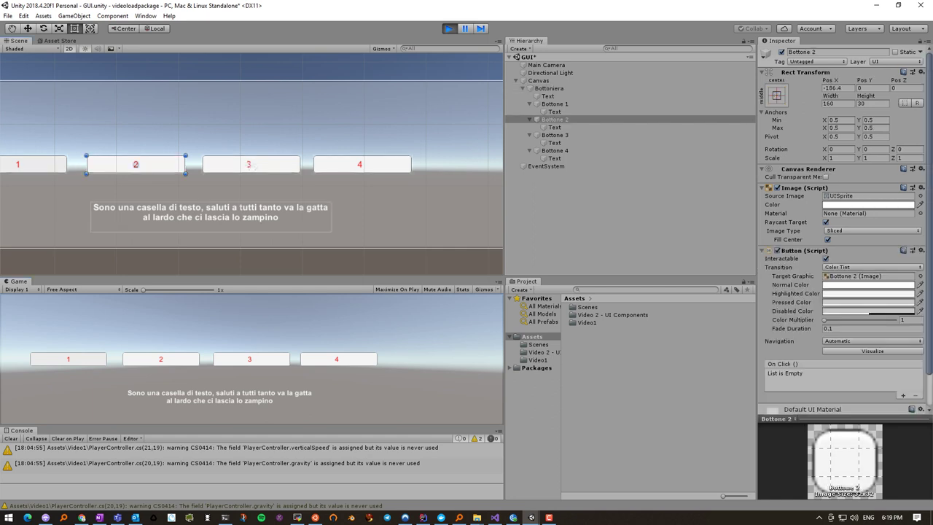
click(360, 164)
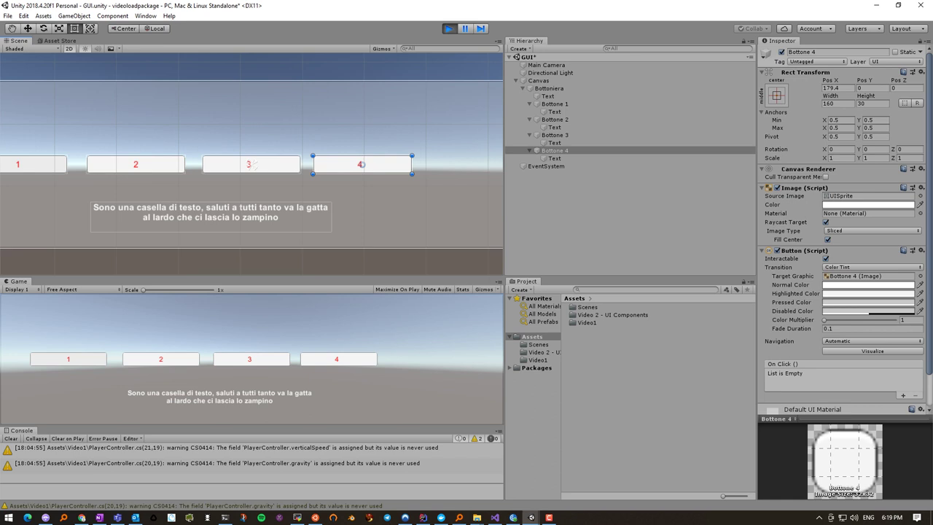
key(Left)
key(Left)
key(Left)
key(Right)
key(Right)
key(Return)
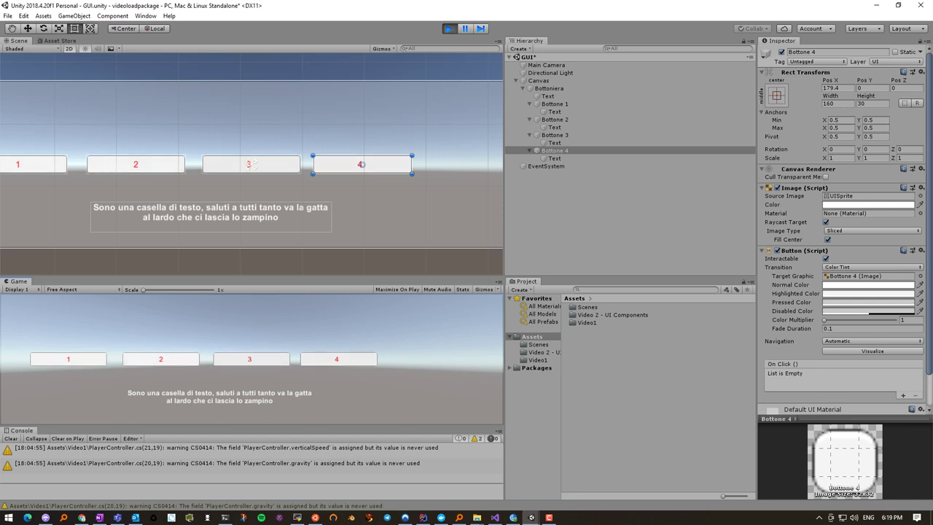